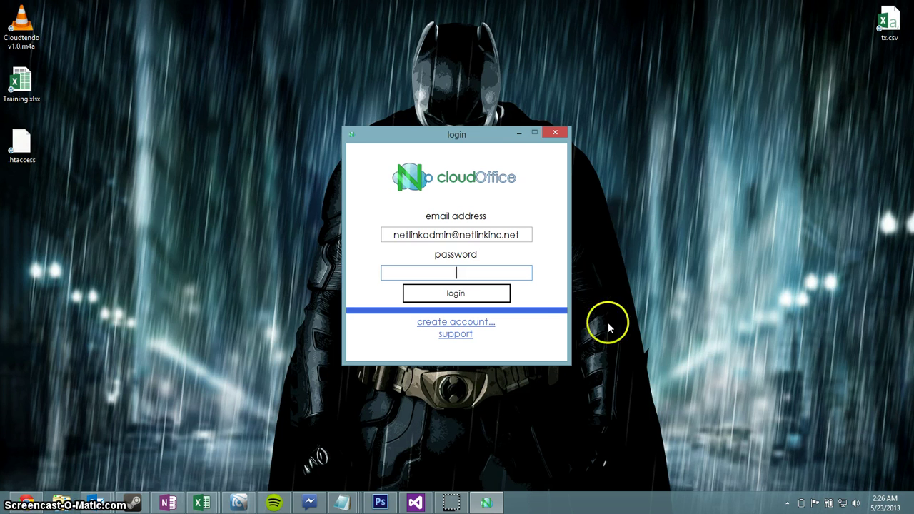
# Step: Dismiss the new-account form and sign in with the administrator password
pyautogui.click(475, 323)
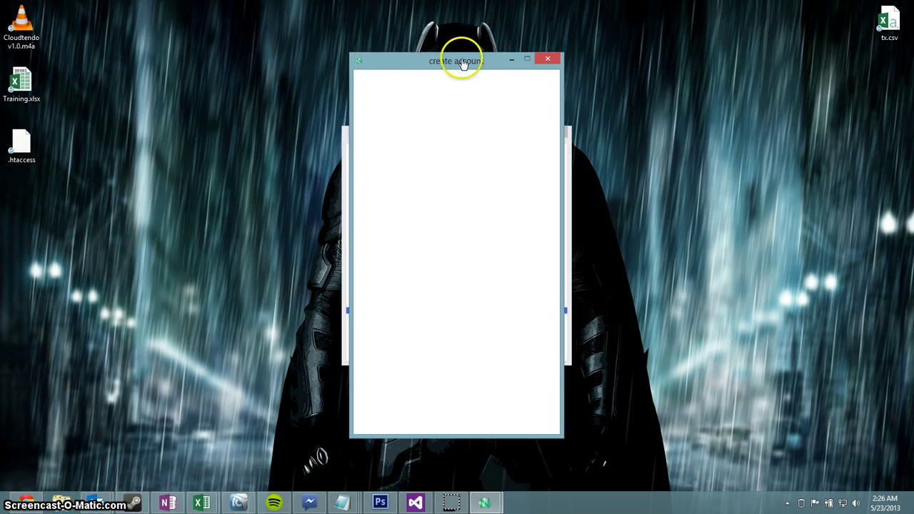
pyautogui.moveTo(461, 61); pyautogui.dragTo(212, 58)
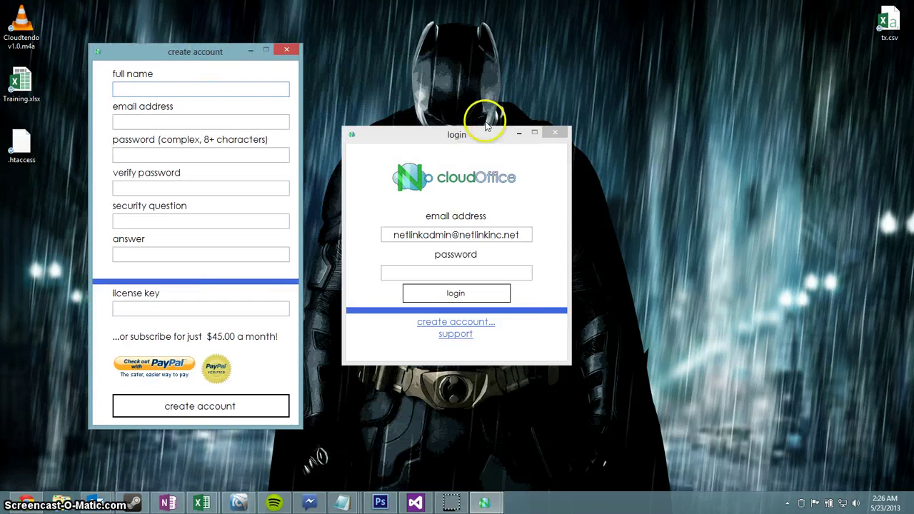
pyautogui.moveTo(479, 135); pyautogui.dragTo(630, 136)
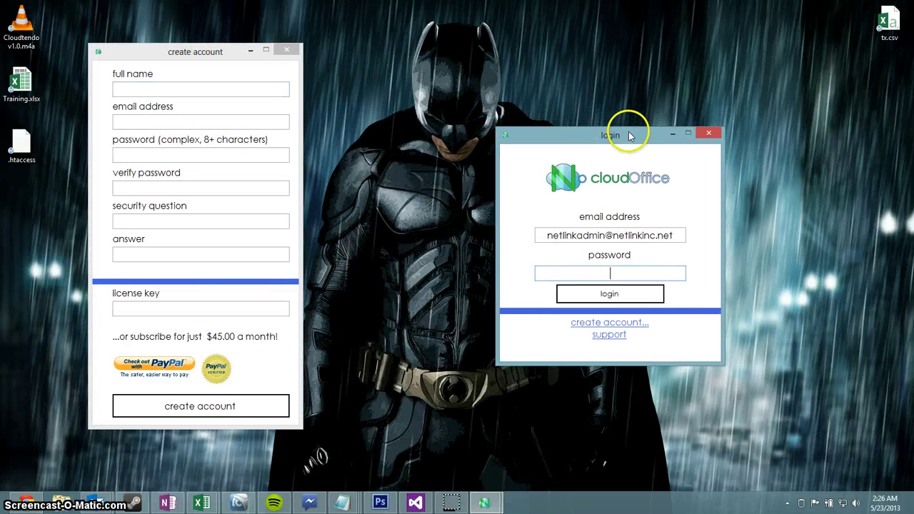
pyautogui.moveTo(198, 58); pyautogui.dragTo(164, 54)
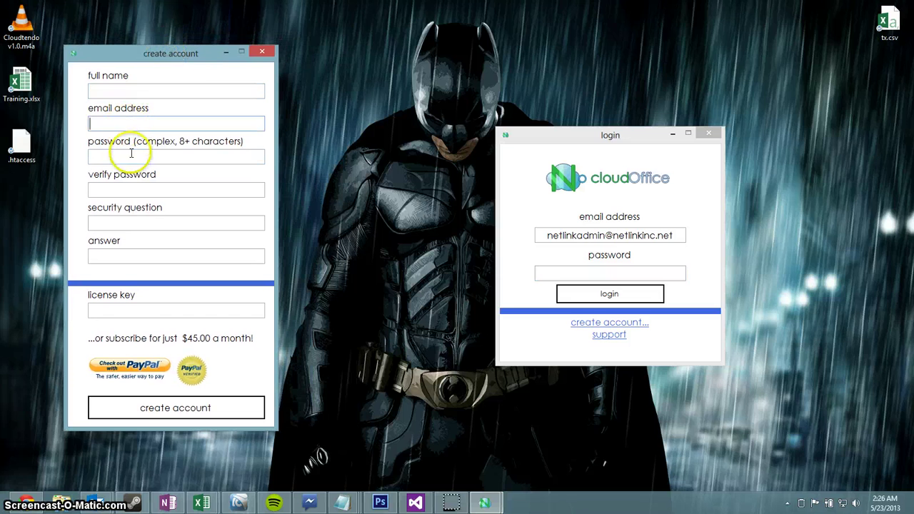
pyautogui.click(120, 309)
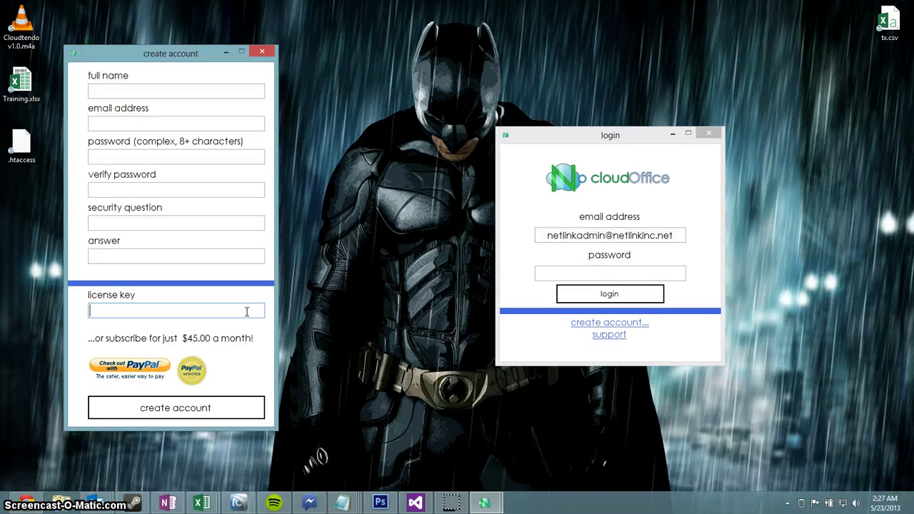
pyautogui.click(263, 53)
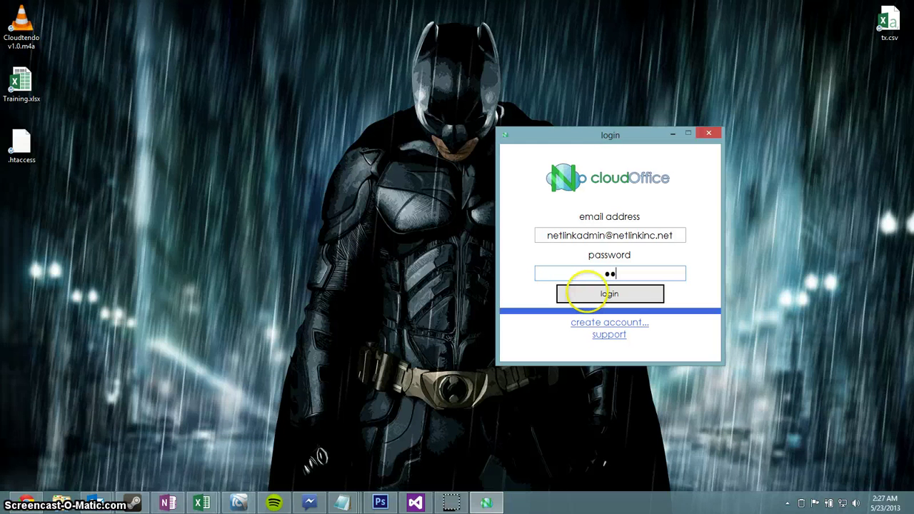
pyautogui.write('•••••••••')
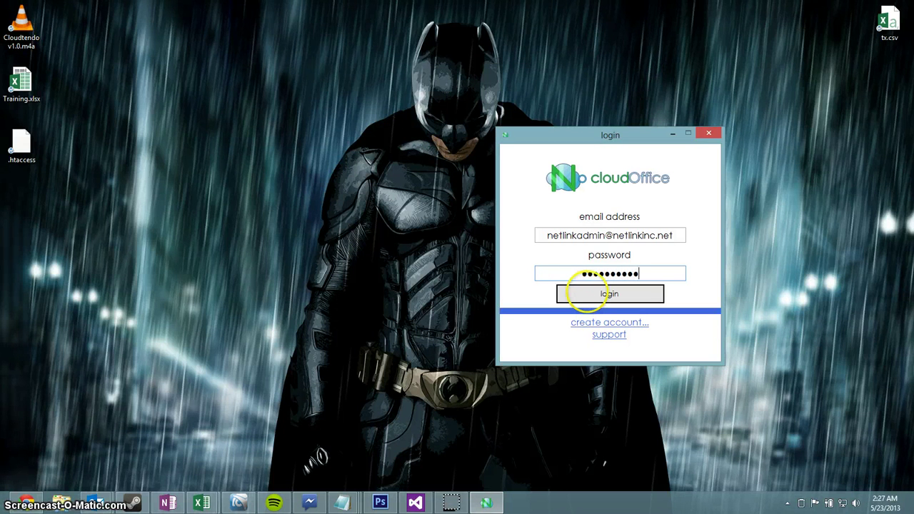
pyautogui.click(586, 293)
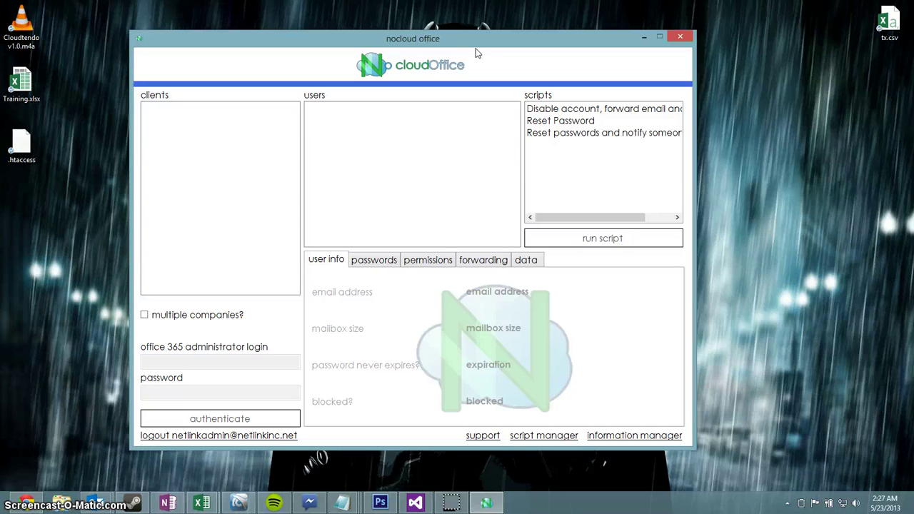
# Step: Open the script manager, look over its help text, and load 'Disable account, forward email and notify'
pyautogui.click(551, 442)
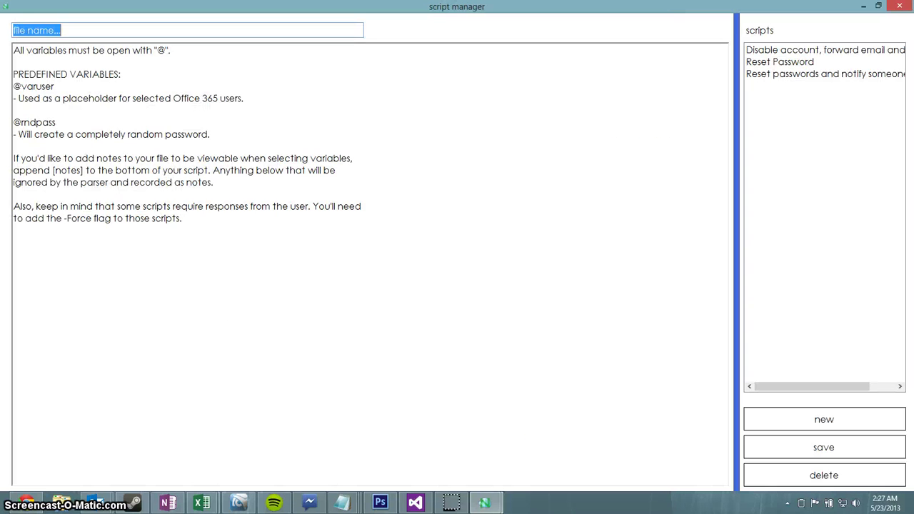
pyautogui.moveTo(500, 6)
pyautogui.mouseDown()
pyautogui.moveTo(519, 33)
pyautogui.moveTo(511, 2)
pyautogui.mouseUp()
pyautogui.moveTo(188, 216); pyautogui.dragTo(15, 49)
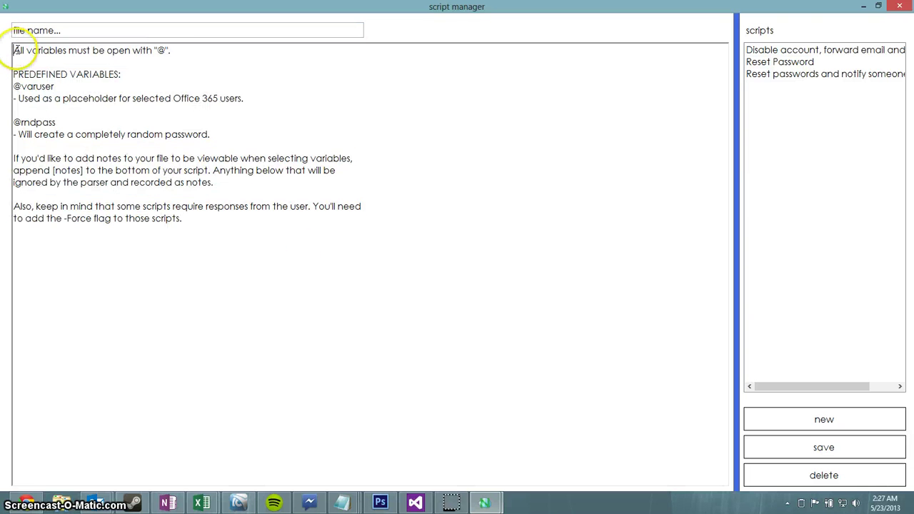
pyautogui.click(440, 273)
pyautogui.click(243, 51)
pyautogui.moveTo(243, 6); pyautogui.dragTo(286, 6)
pyautogui.click(106, 28)
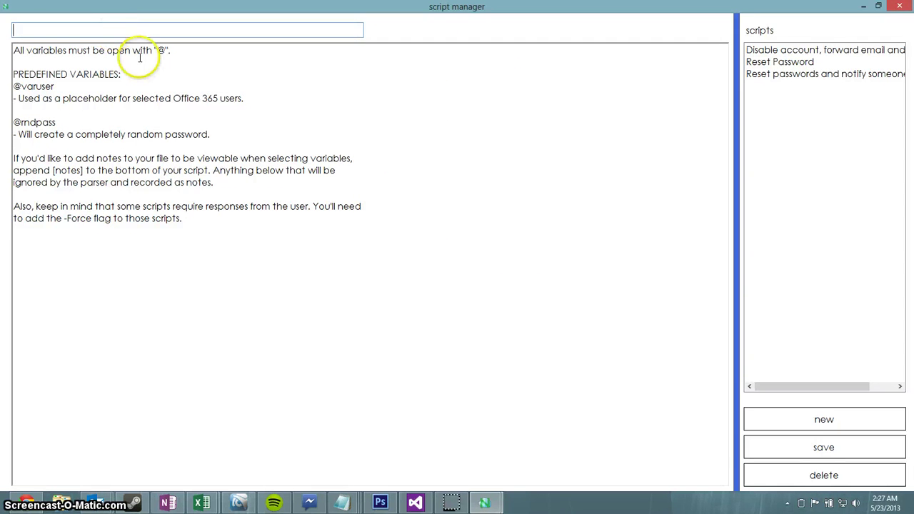
pyautogui.click(806, 52)
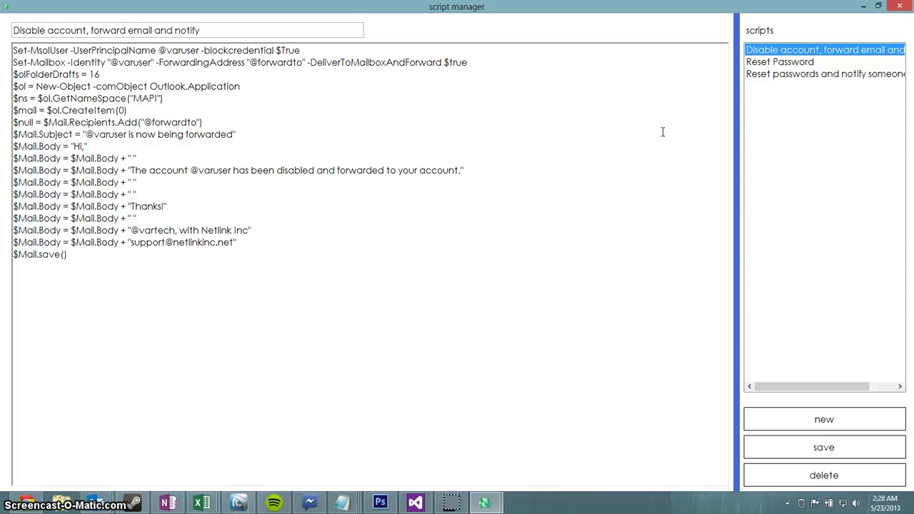
pyautogui.click(854, 53)
pyautogui.click(791, 74)
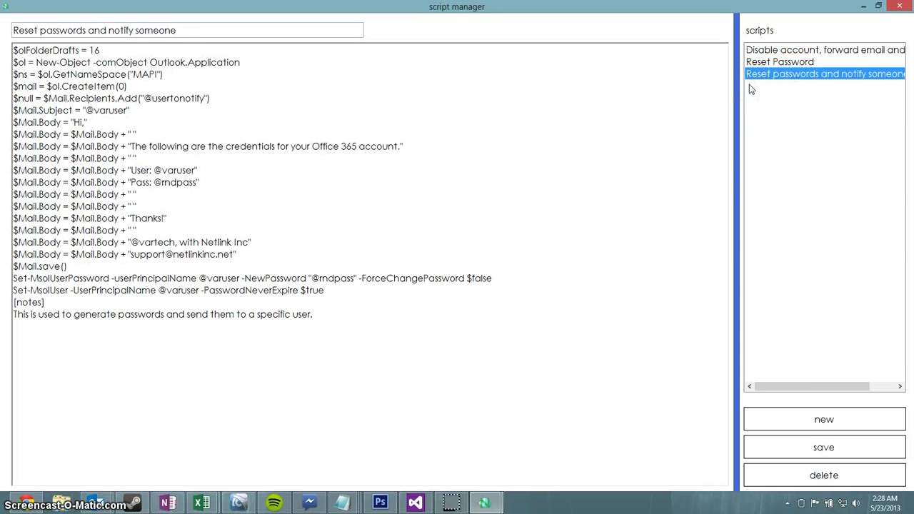
pyautogui.click(411, 298)
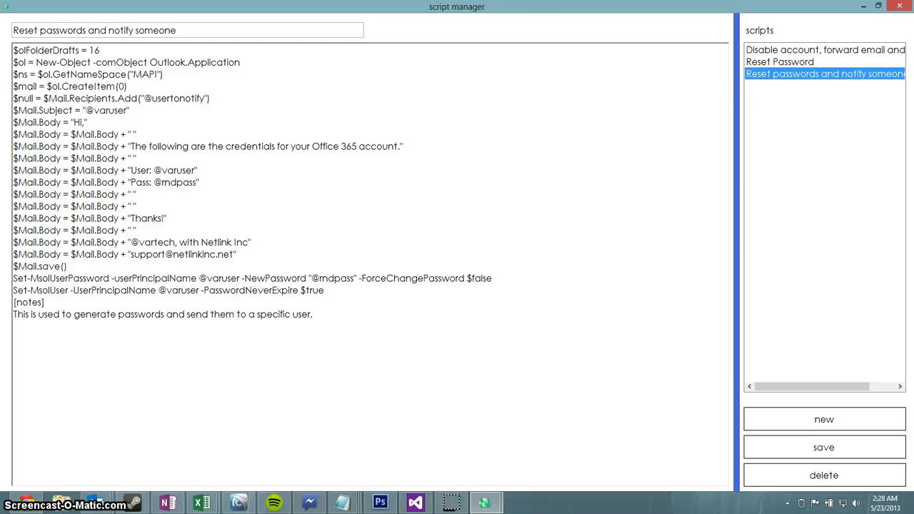
pyautogui.moveTo(528, 21); pyautogui.dragTo(528, 2)
pyautogui.click(93, 158)
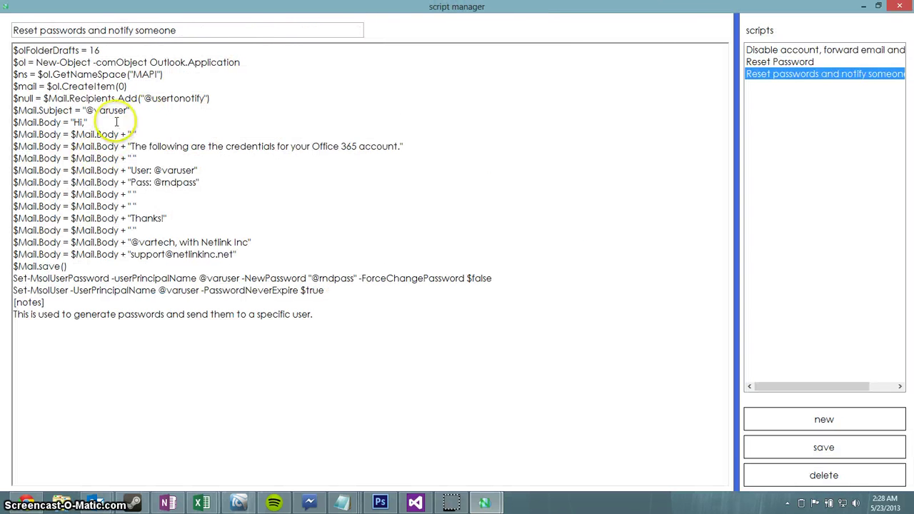
pyautogui.click(833, 51)
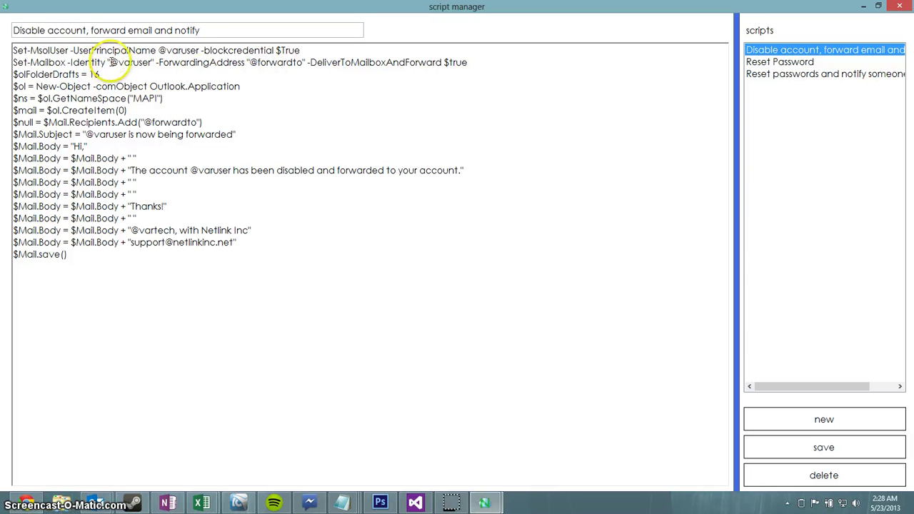
pyautogui.moveTo(109, 63); pyautogui.dragTo(150, 62)
pyautogui.click(152, 63)
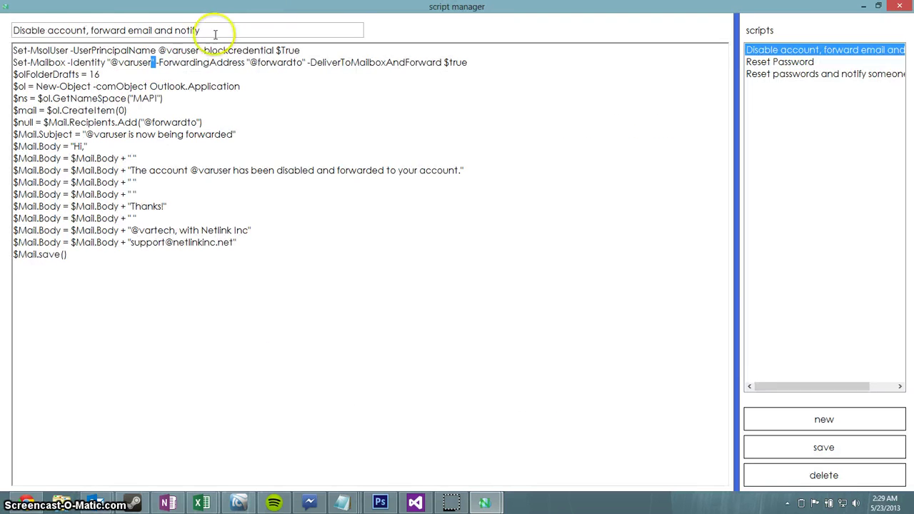
pyautogui.click(115, 63)
pyautogui.moveTo(108, 63); pyautogui.dragTo(154, 63)
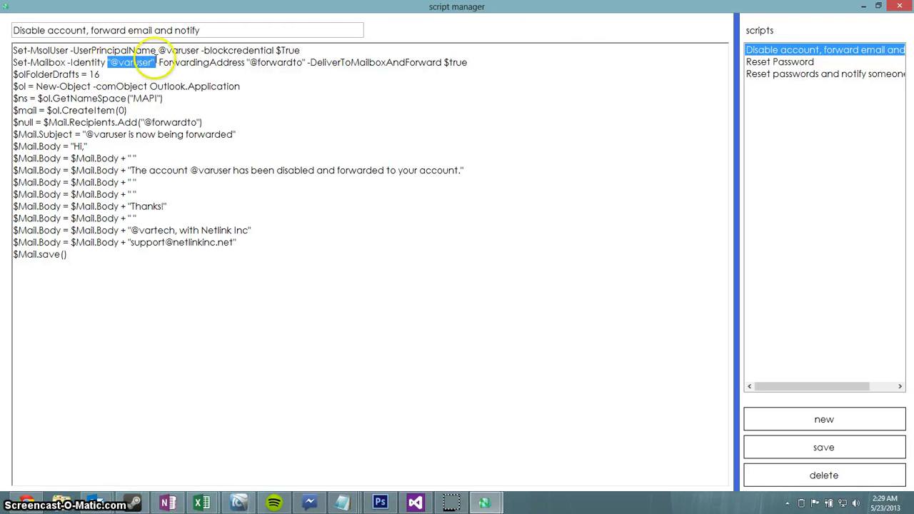
pyautogui.click(500, 62)
pyautogui.hotkey('shift', 'Down')
pyautogui.hotkey('shift', 'Up')
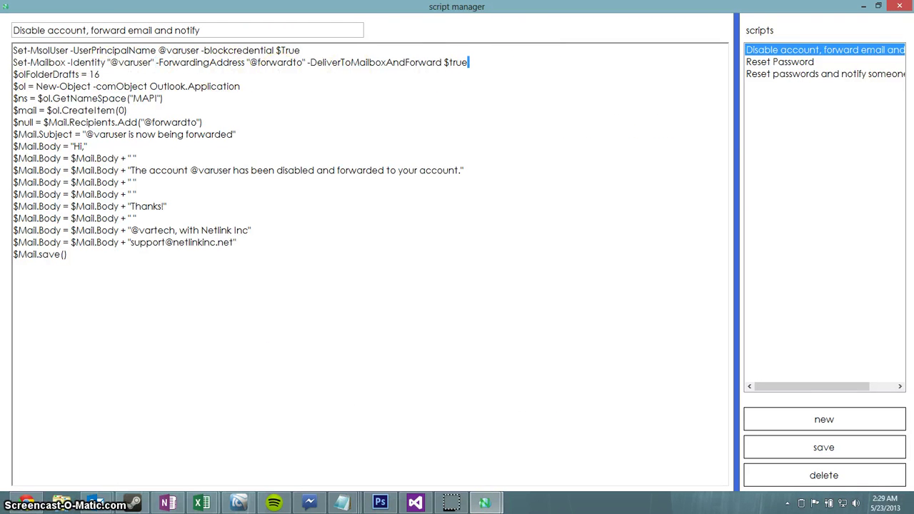
pyautogui.hotkey('shift', 'Home')
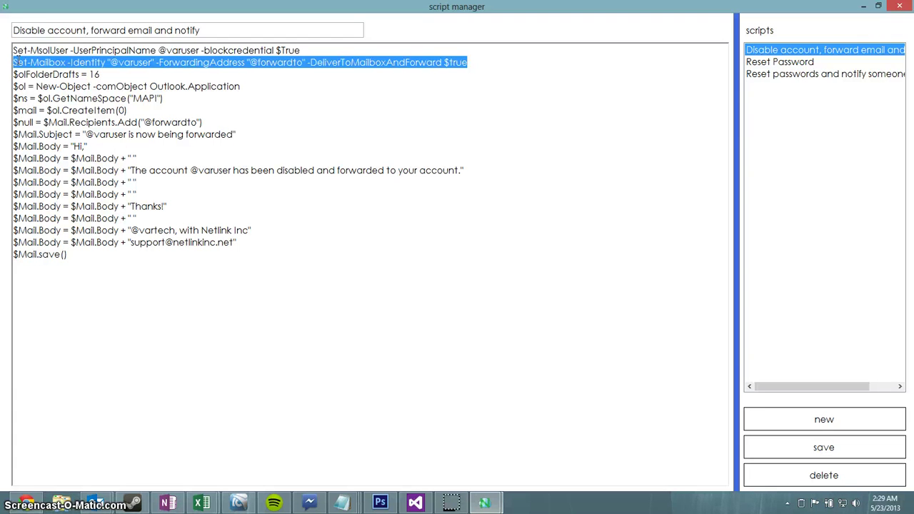
pyautogui.click(17, 63)
pyautogui.moveTo(204, 308); pyautogui.dragTo(15, 47)
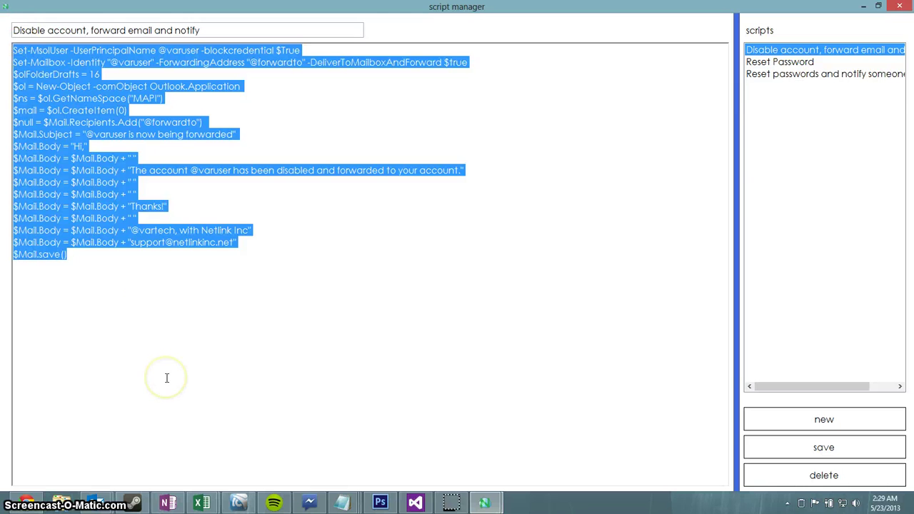
pyautogui.click(133, 244)
pyautogui.moveTo(131, 231); pyautogui.dragTo(171, 230)
pyautogui.click(173, 230)
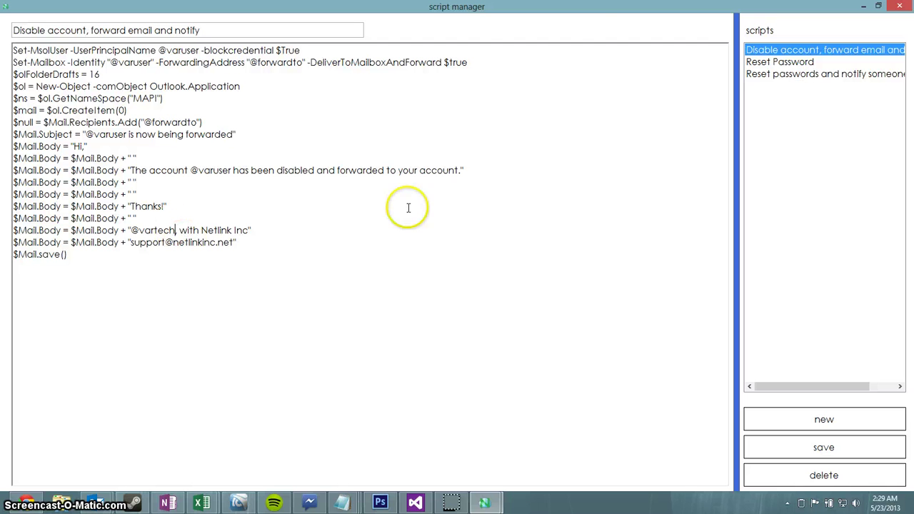
# Step: Switch through Reset Password and Disable account to 'Reset passwords and notify someone'
pyautogui.click(763, 63)
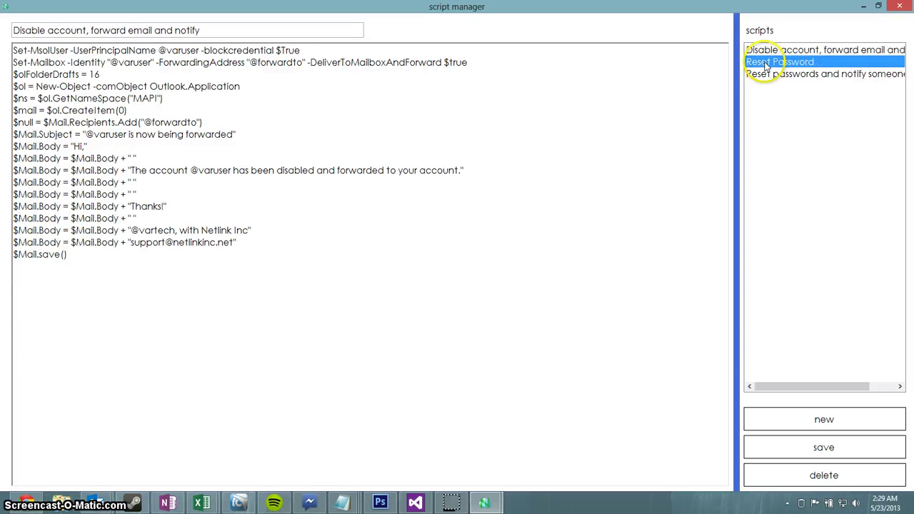
pyautogui.click(771, 52)
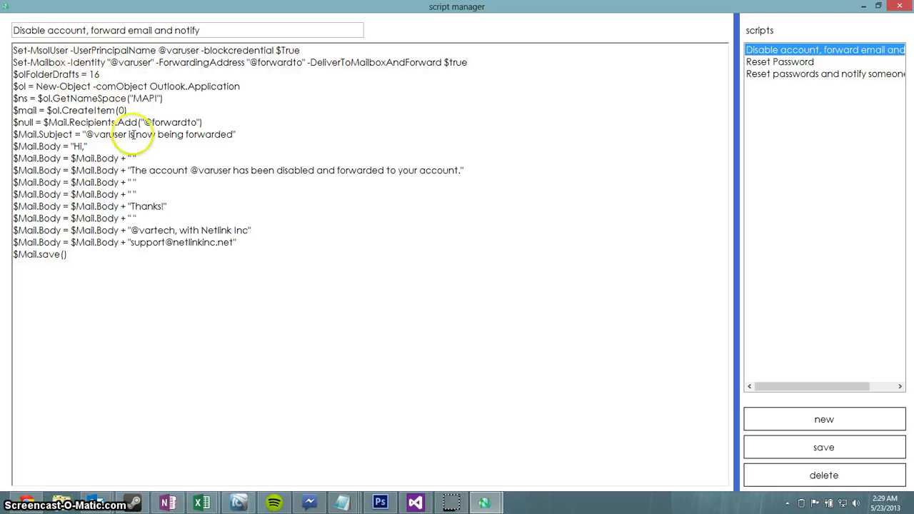
pyautogui.click(826, 74)
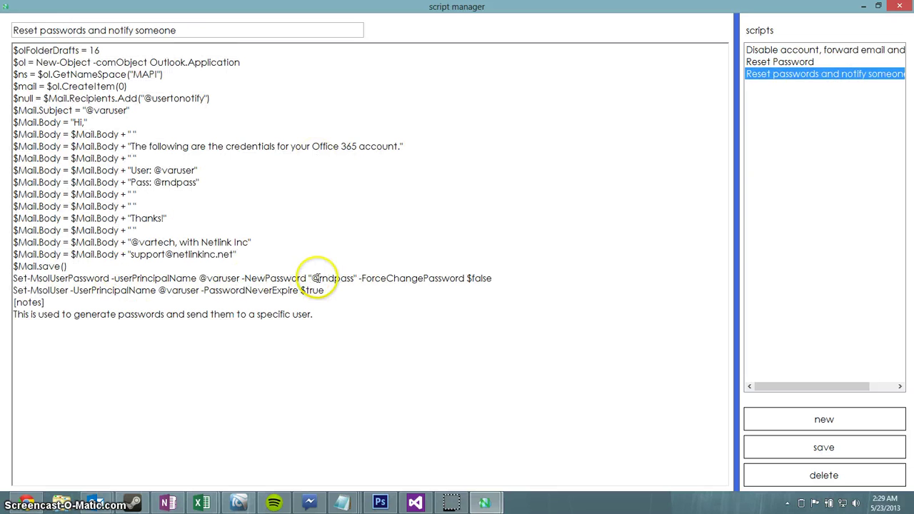
pyautogui.moveTo(310, 279); pyautogui.dragTo(357, 277)
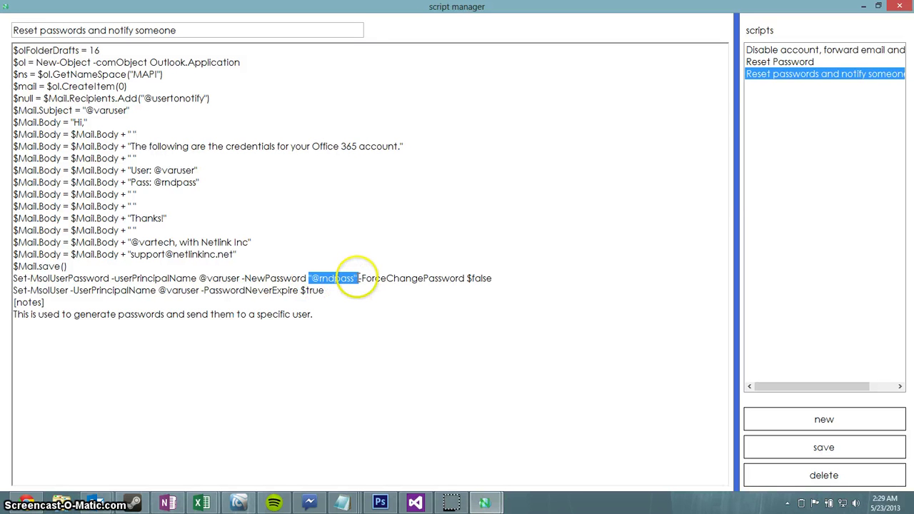
pyautogui.click(357, 278)
pyautogui.doubleClick(374, 4)
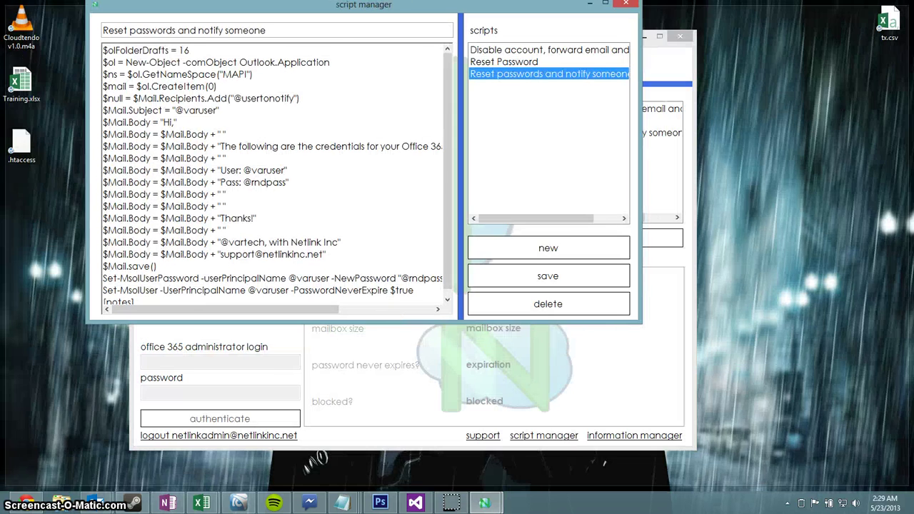
pyautogui.doubleClick(357, 7)
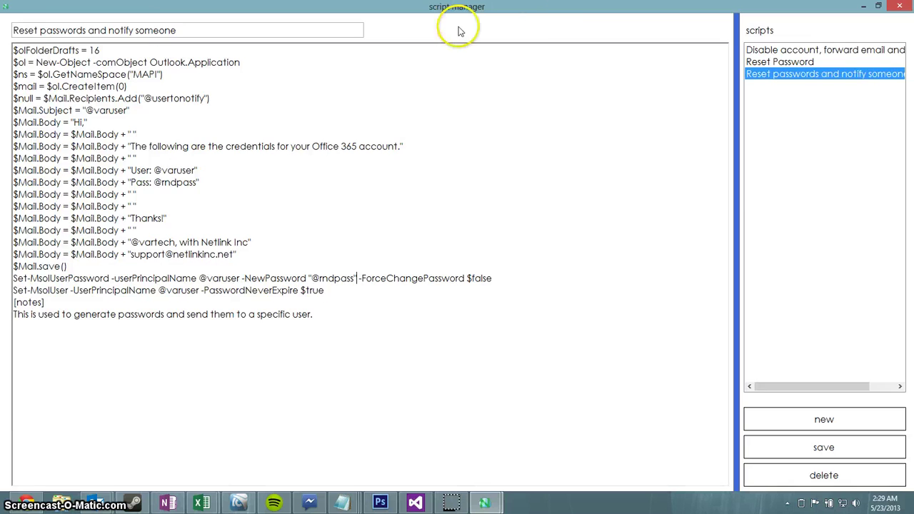
pyautogui.doubleClick(400, 6)
pyautogui.doubleClick(527, 16)
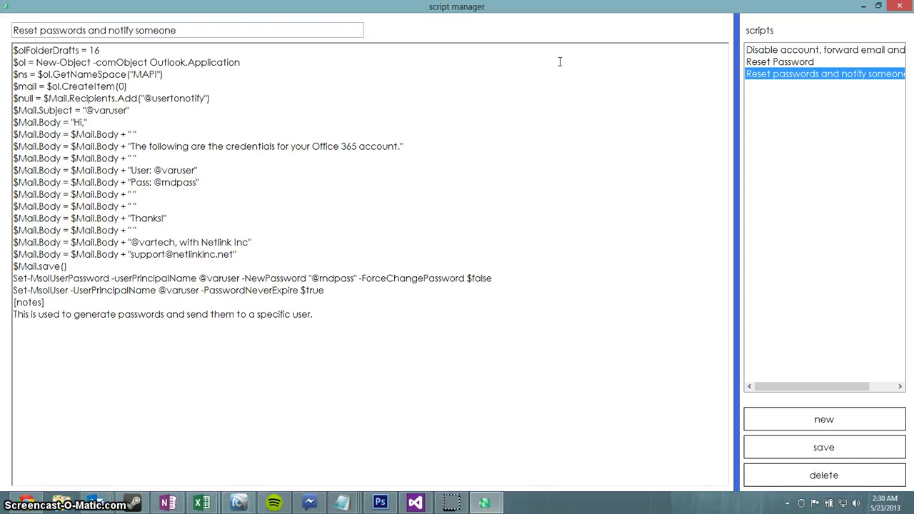
pyautogui.doubleClick(571, 7)
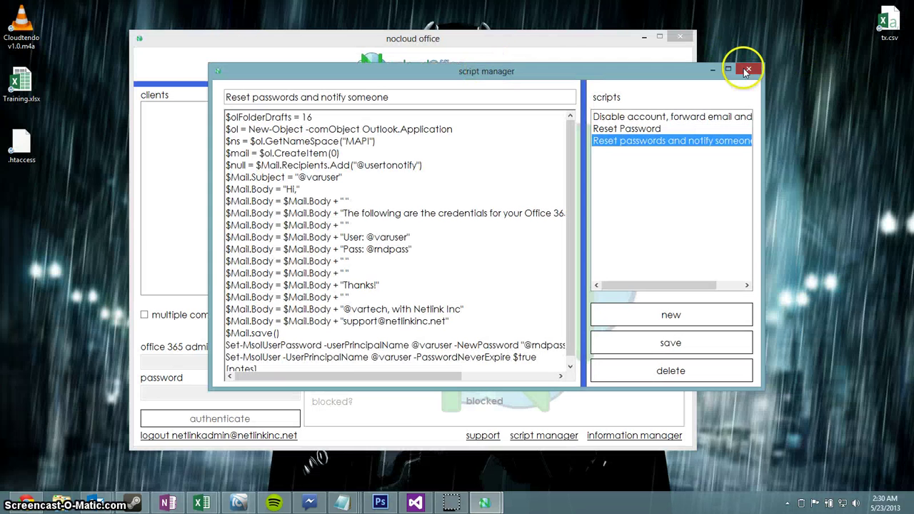
# Step: Close the script manager, shift the main window right, and open data management
pyautogui.click(859, 75)
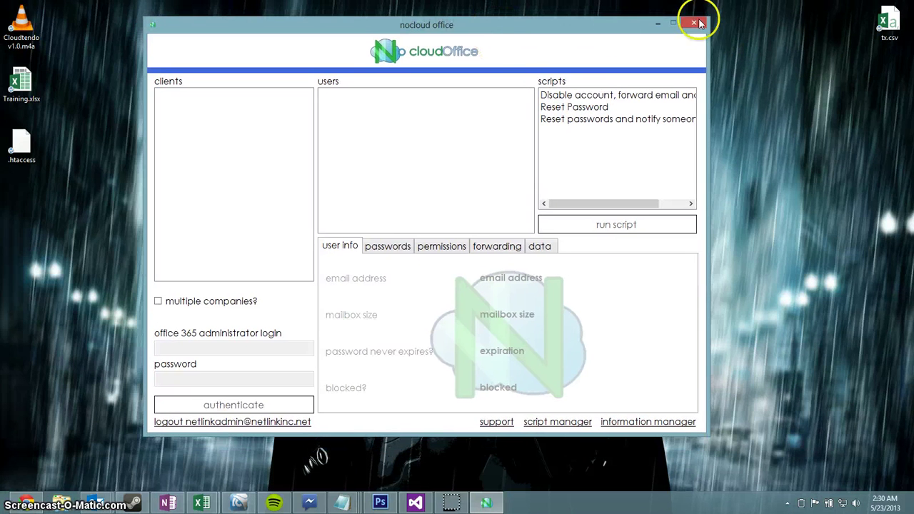
pyautogui.moveTo(484, 36); pyautogui.dragTo(535, 49)
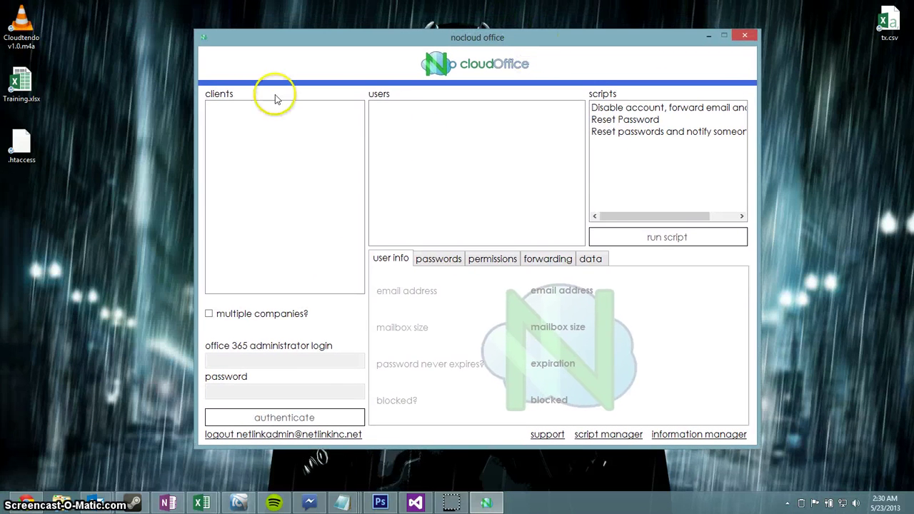
pyautogui.moveTo(620, 215); pyautogui.dragTo(440, 261)
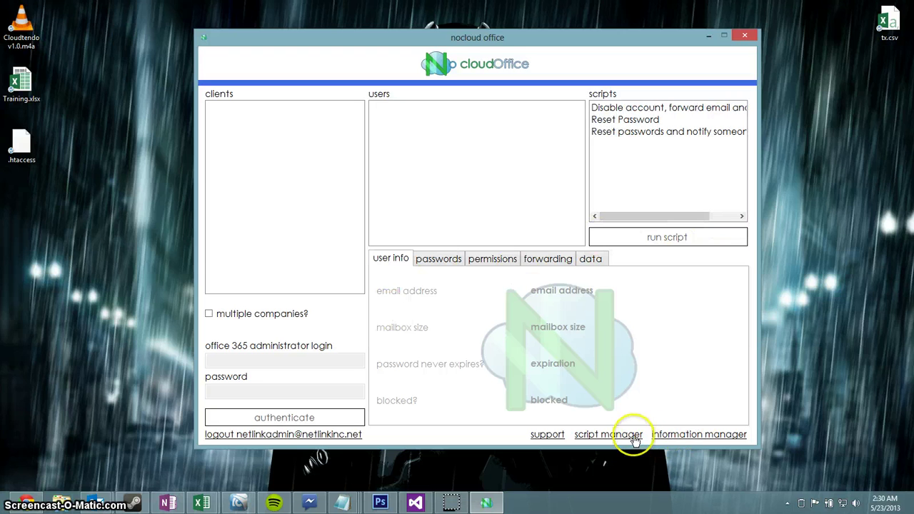
pyautogui.click(674, 436)
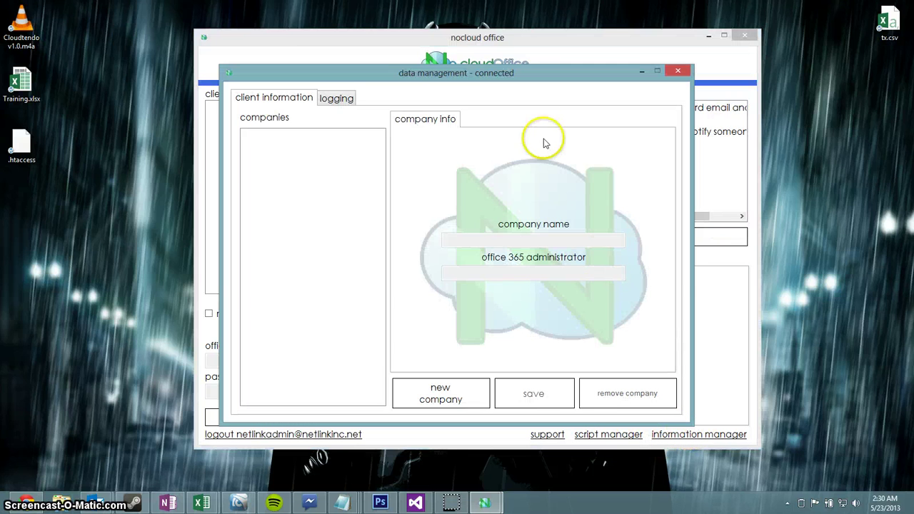
# Step: Add company Netlink Inc with its administrator e-mail, confirm saving, and view the logs
pyautogui.click(462, 380)
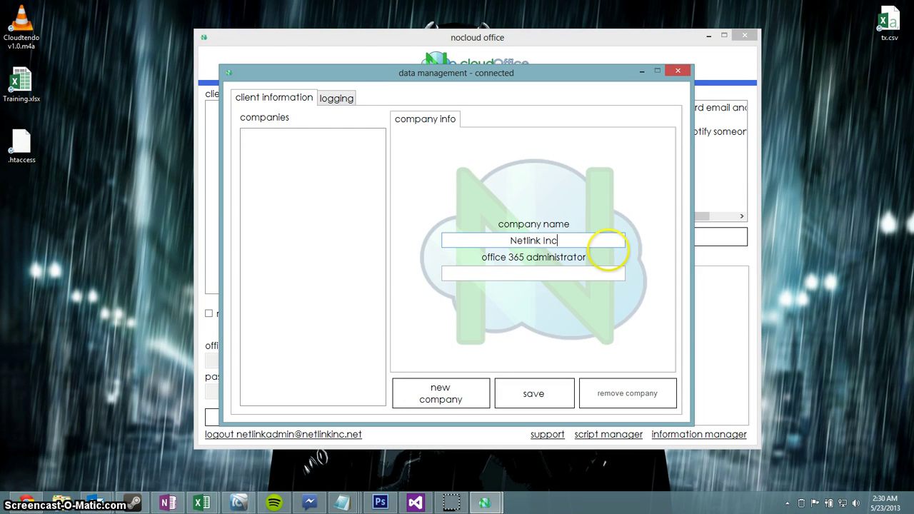
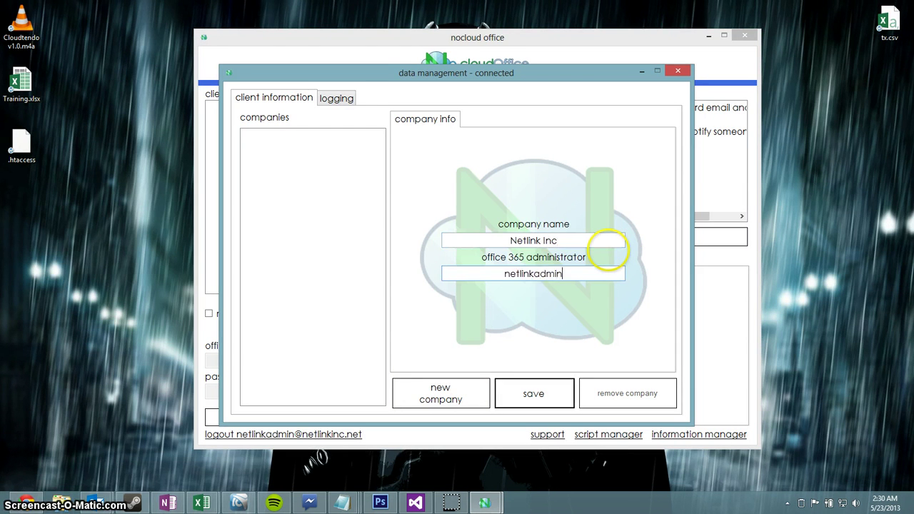
pyautogui.press('Return')
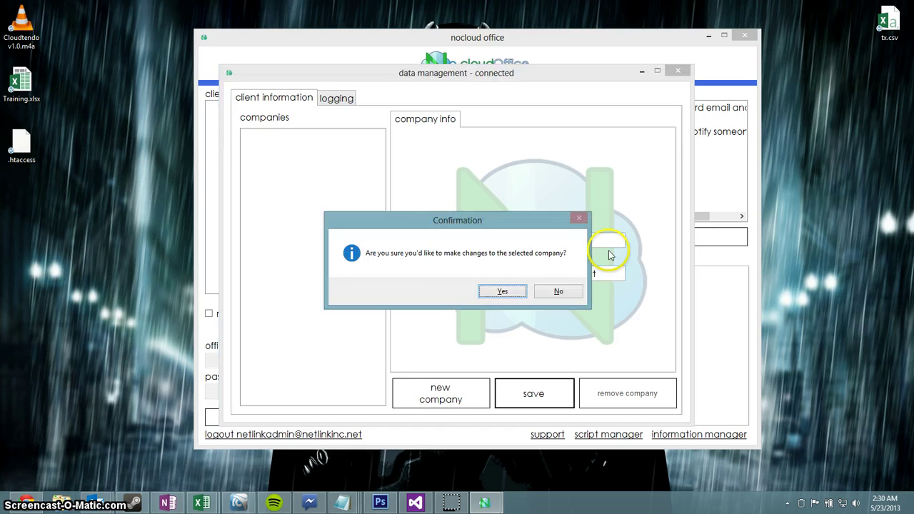
pyautogui.press('Return')
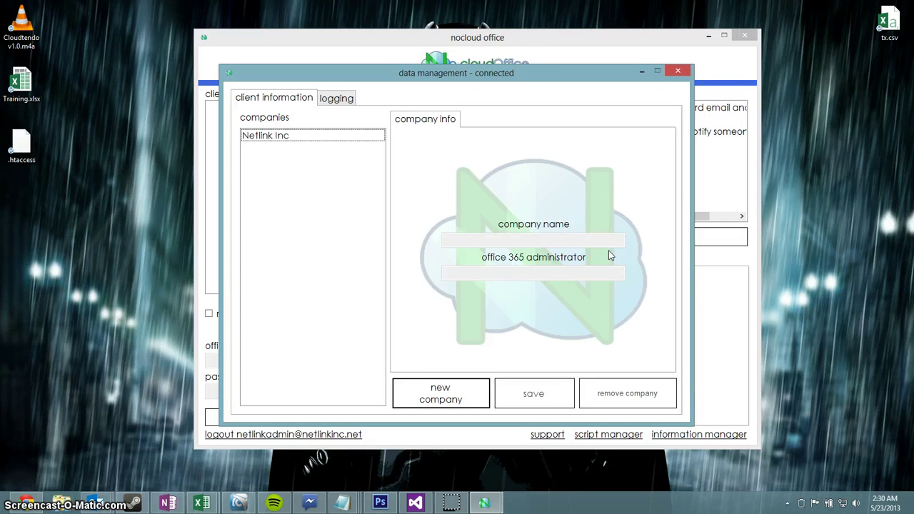
pyautogui.click(344, 102)
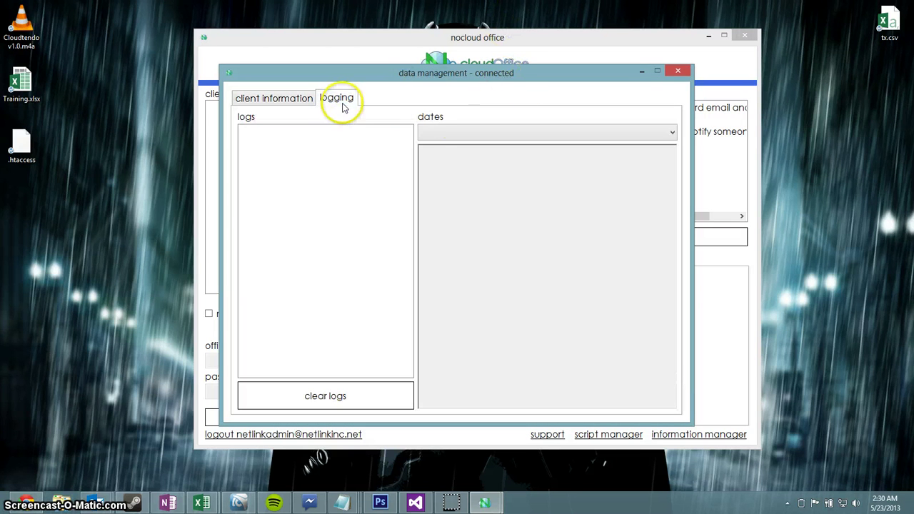
# Step: Show the 5/23/2013 logs and step through the entries to Client Added for Netlink Inc
pyautogui.click(468, 134)
pyautogui.click(468, 146)
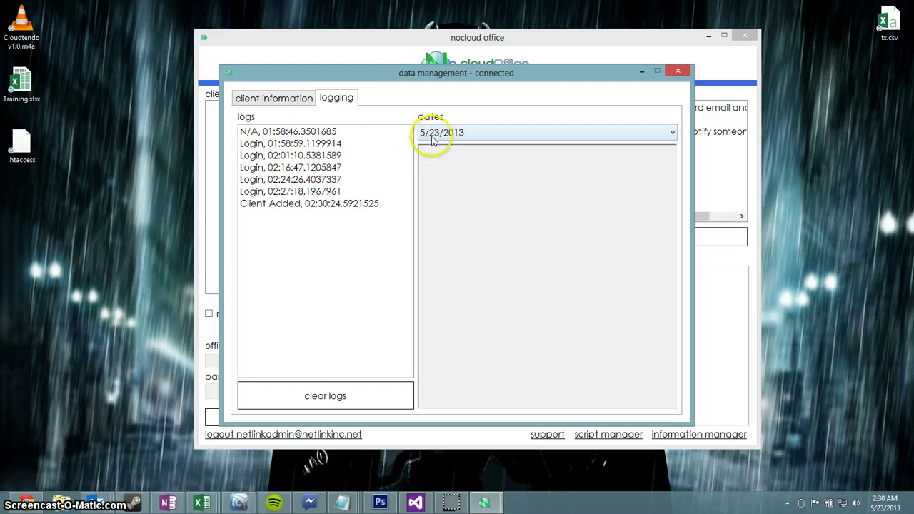
pyautogui.click(349, 136)
pyautogui.click(349, 143)
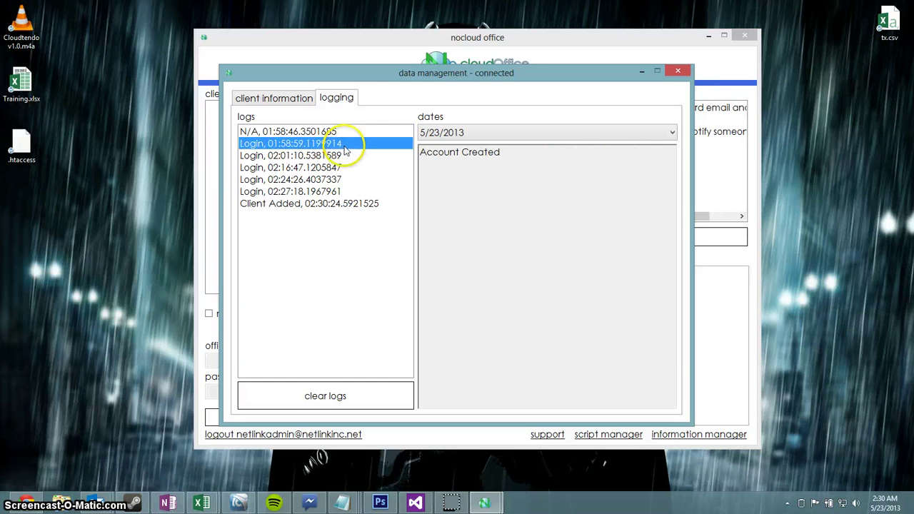
pyautogui.click(338, 168)
pyautogui.click(341, 182)
pyautogui.click(375, 205)
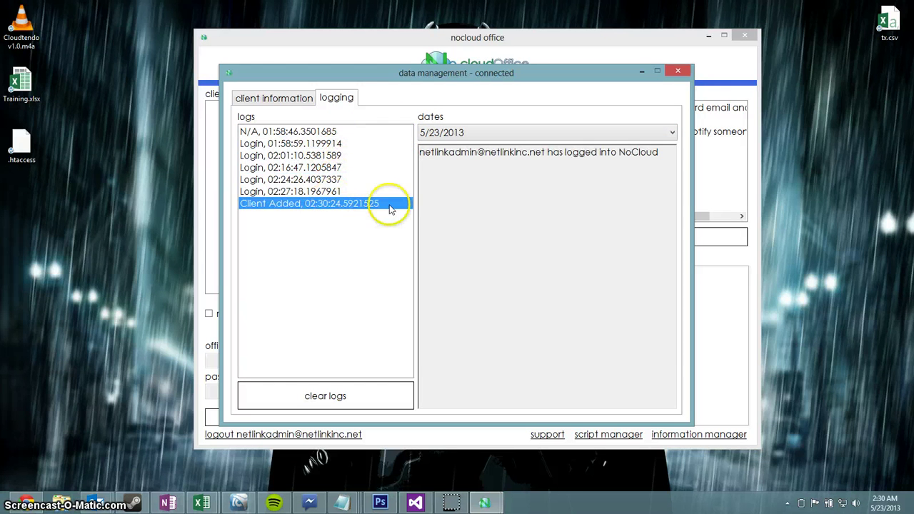
# Step: Reposition and then close the data management window
pyautogui.moveTo(477, 83); pyautogui.dragTo(491, 77)
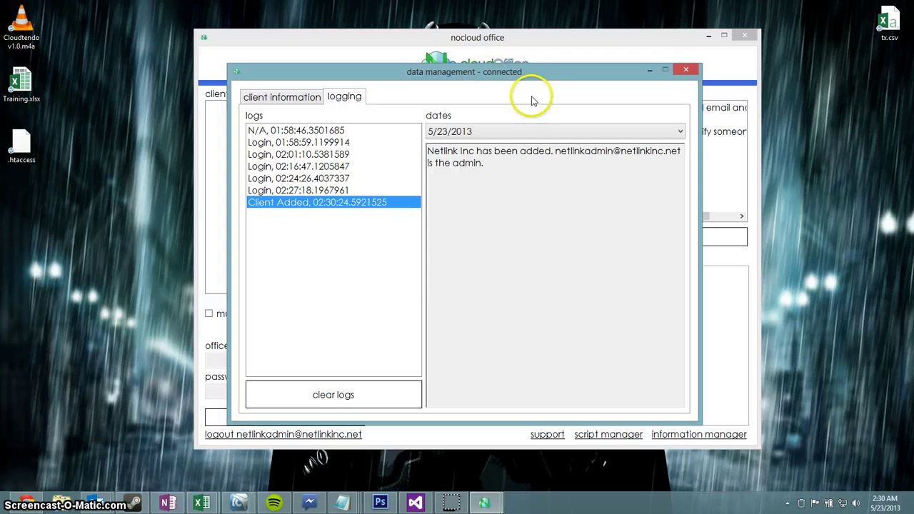
pyautogui.moveTo(511, 77)
pyautogui.mouseDown()
pyautogui.moveTo(532, 72)
pyautogui.moveTo(509, 93)
pyautogui.mouseUp()
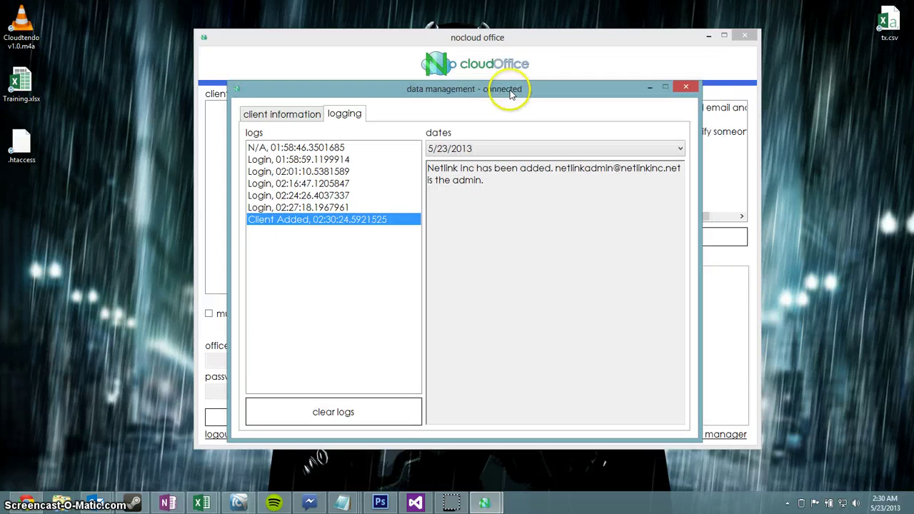
pyautogui.click(685, 89)
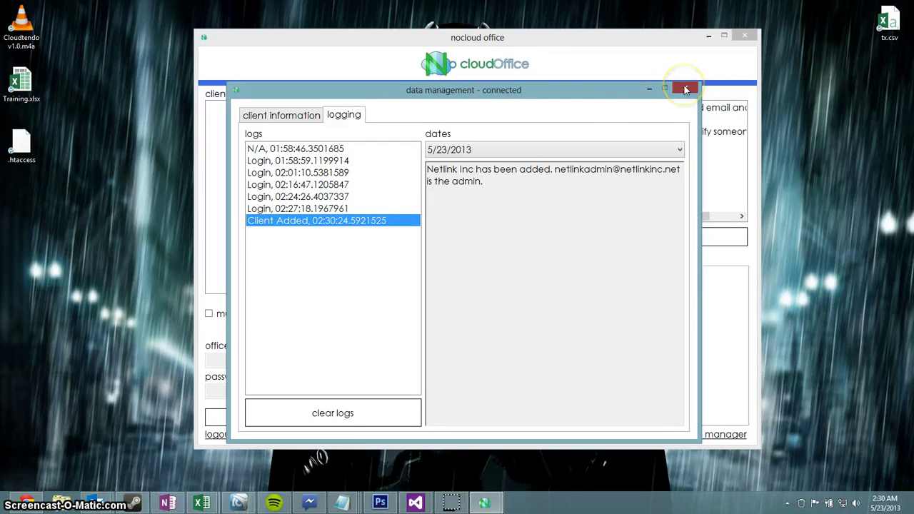
# Step: Select client Netlink Inc and authenticate with its Office 365 admin password
pyautogui.moveTo(618, 35)
pyautogui.mouseDown()
pyautogui.moveTo(633, 21)
pyautogui.moveTo(624, 30)
pyautogui.mouseUp()
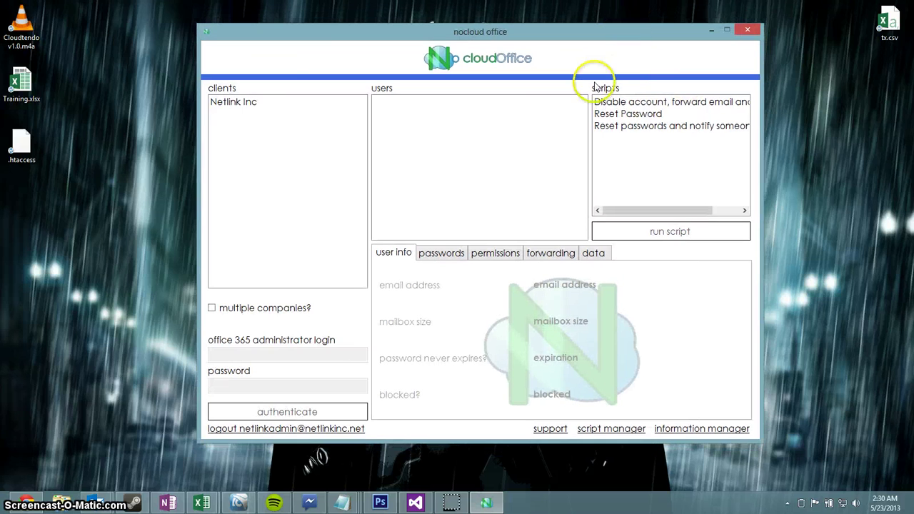
pyautogui.click(239, 102)
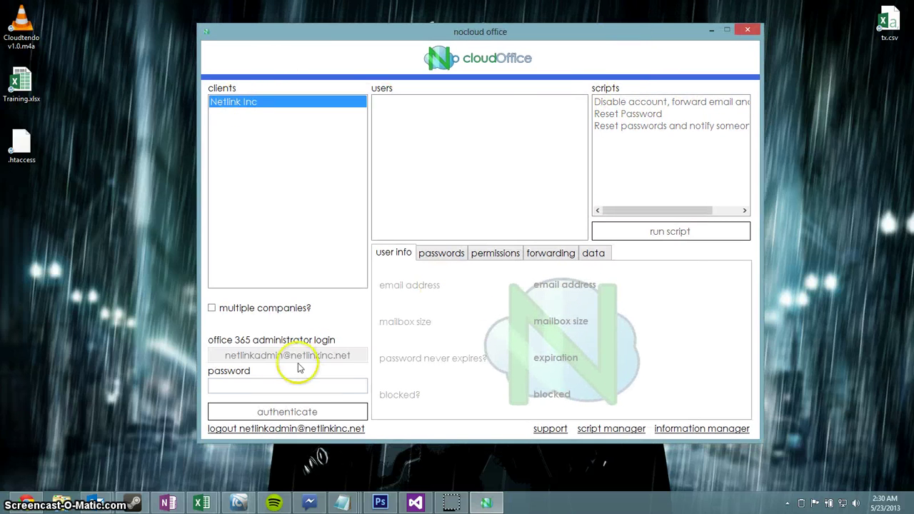
pyautogui.click(280, 390)
pyautogui.write('••')
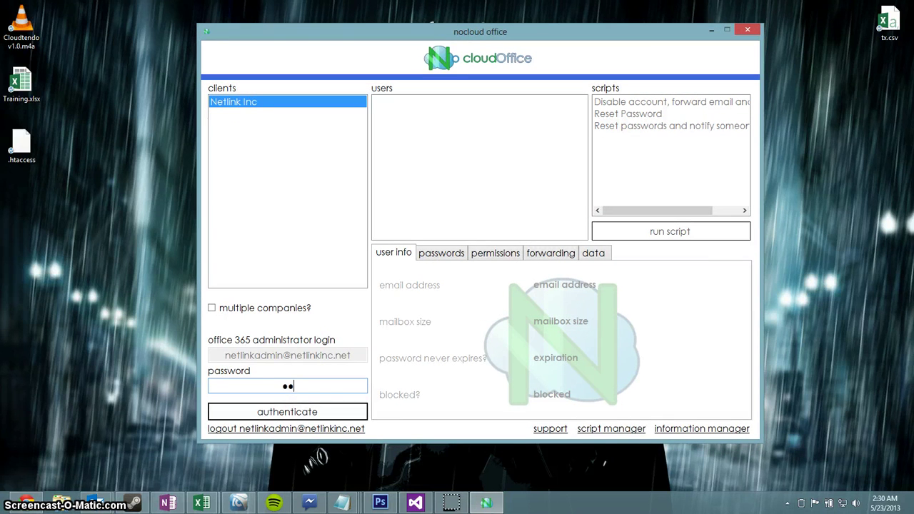
pyautogui.write('••••••••')
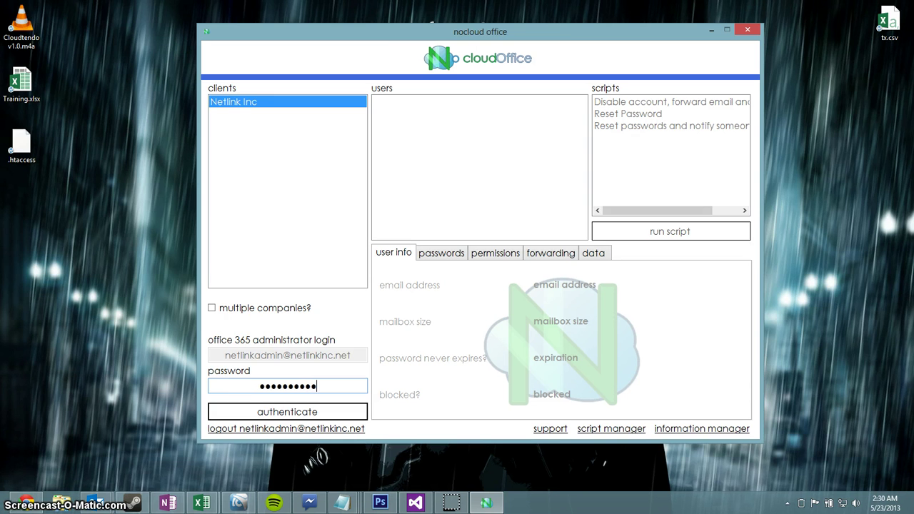
pyautogui.press('Return')
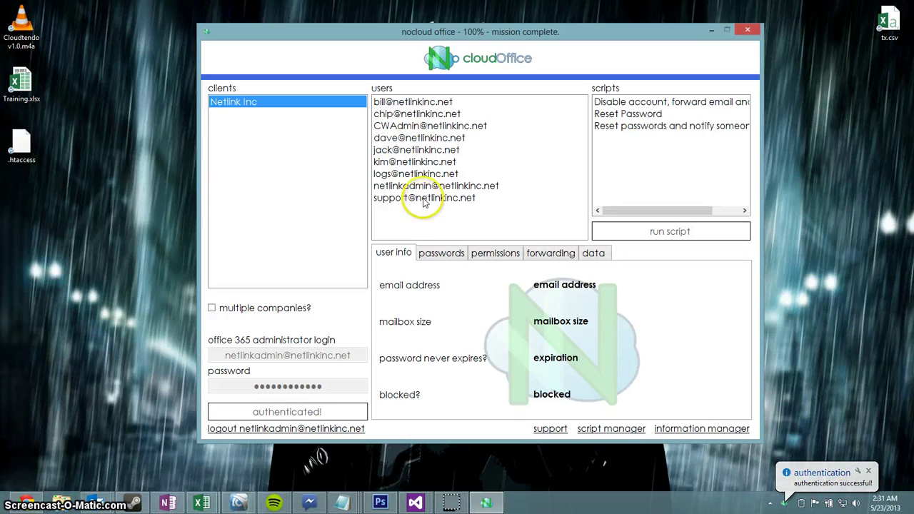
# Step: Select two user accounts, run 'Reset passwords and notify someone' on them, and open its variables
pyautogui.click(452, 148)
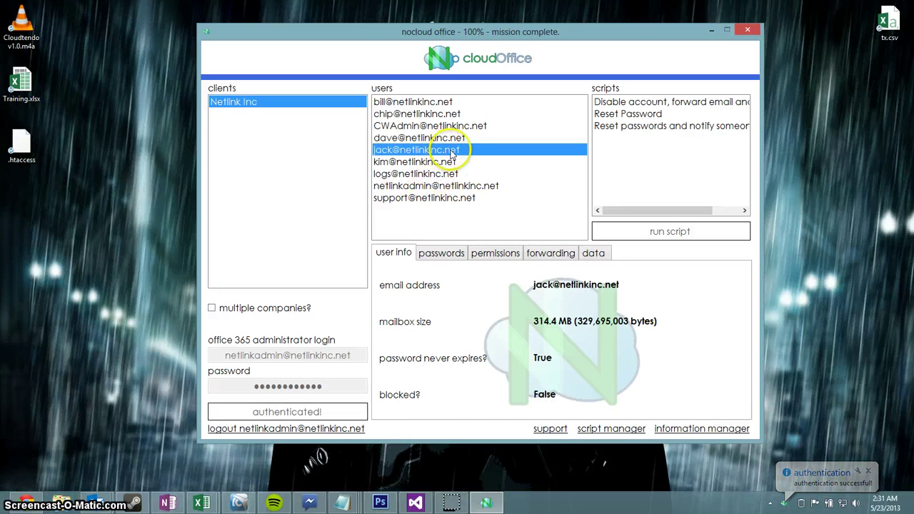
pyautogui.keyDown('ctrl'); pyautogui.click(452, 140); pyautogui.keyUp('ctrl')
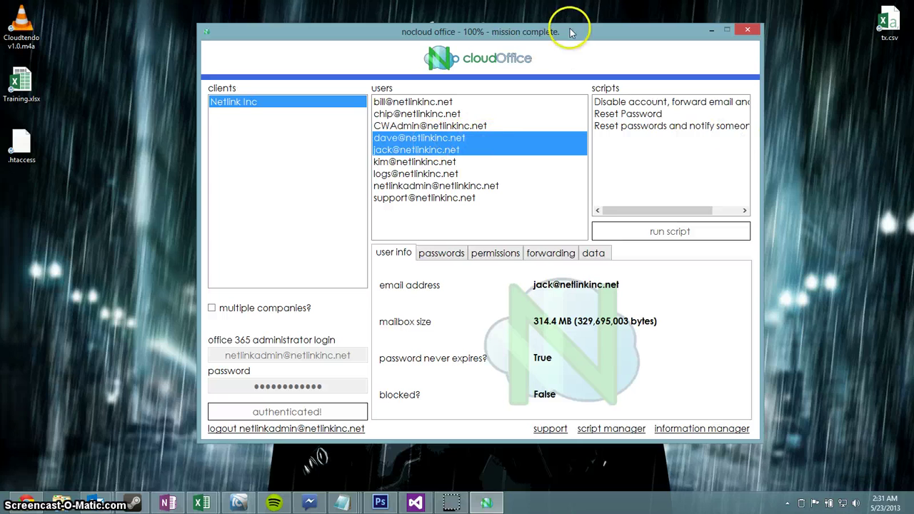
pyautogui.moveTo(668, 35); pyautogui.dragTo(629, 31)
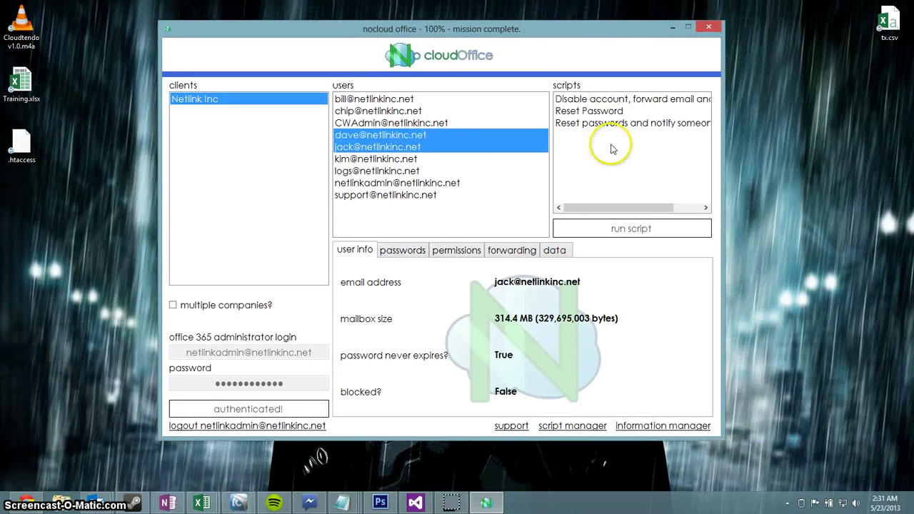
pyautogui.moveTo(653, 207); pyautogui.dragTo(615, 208)
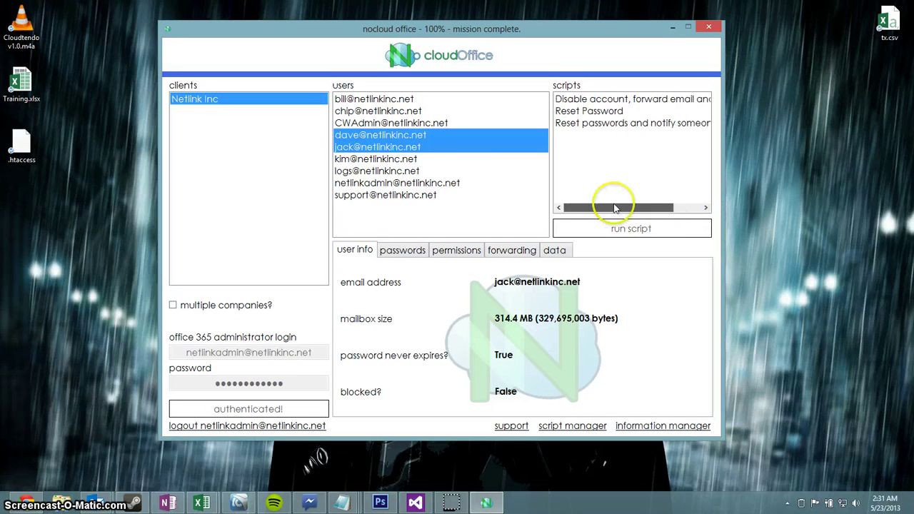
pyautogui.click(619, 124)
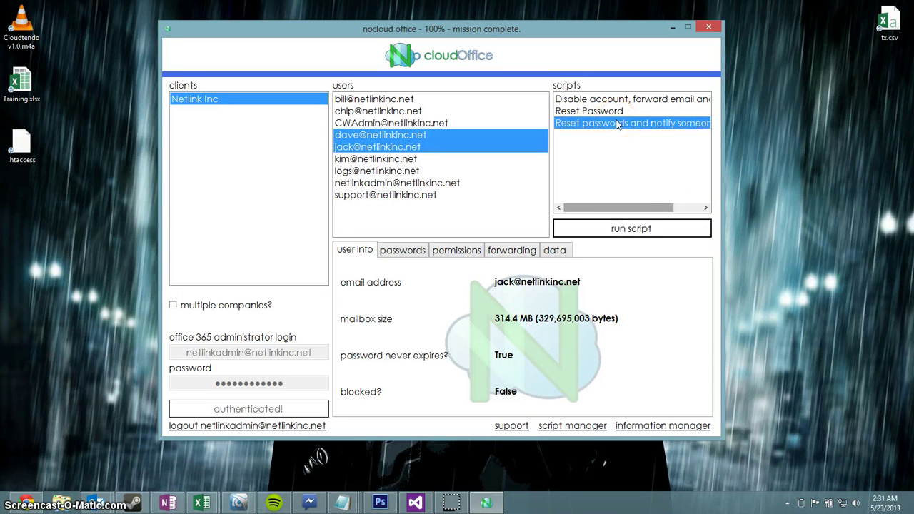
pyautogui.click(633, 230)
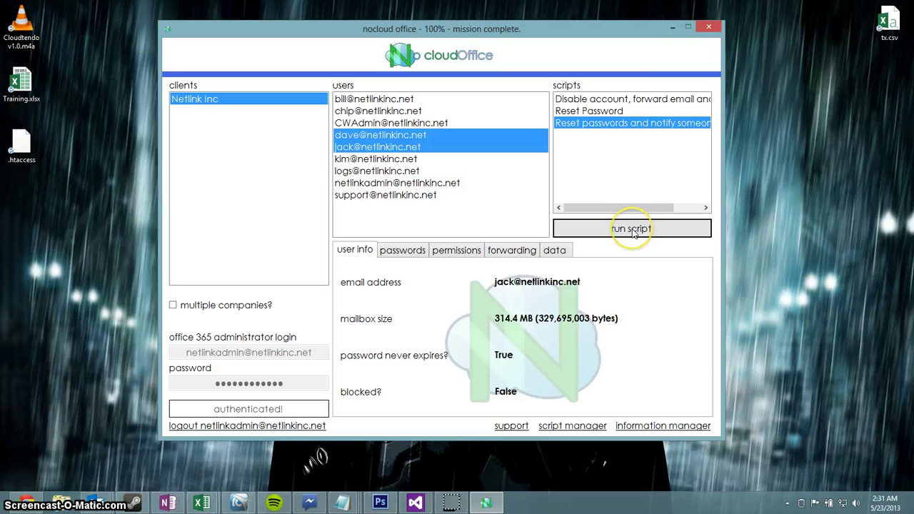
pyautogui.click(585, 189)
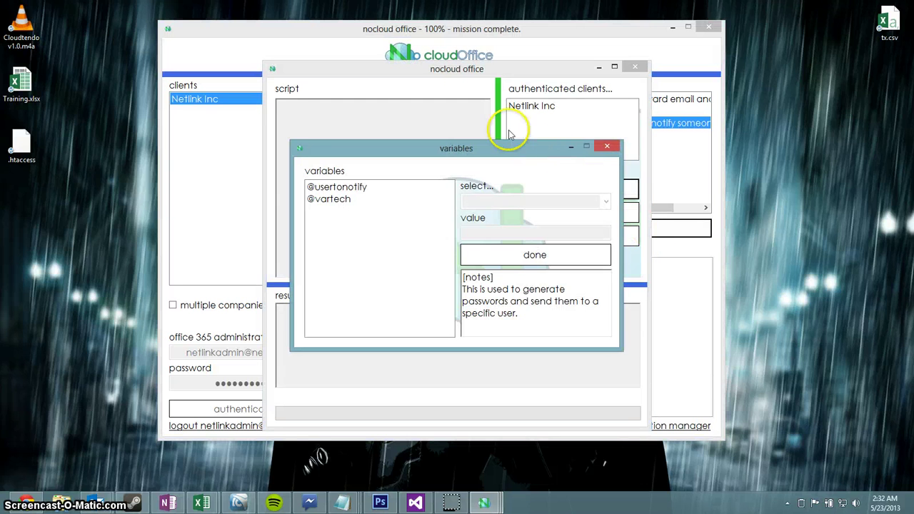
# Step: Move the variables window aside and read through the script's notes
pyautogui.moveTo(594, 145); pyautogui.dragTo(557, 106)
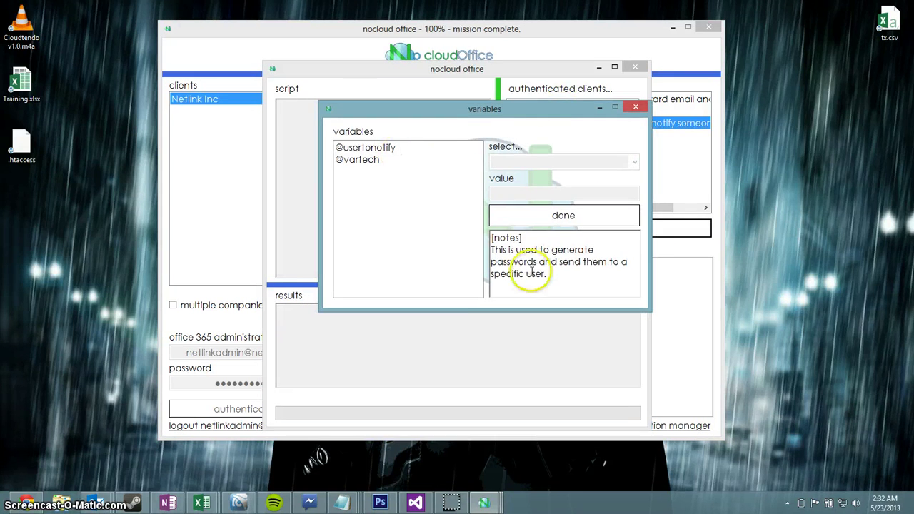
pyautogui.moveTo(492, 239)
pyautogui.mouseDown()
pyautogui.moveTo(536, 238)
pyautogui.moveTo(473, 237)
pyautogui.moveTo(560, 277)
pyautogui.moveTo(503, 249)
pyautogui.mouseUp()
pyautogui.click(535, 240)
pyautogui.click(554, 273)
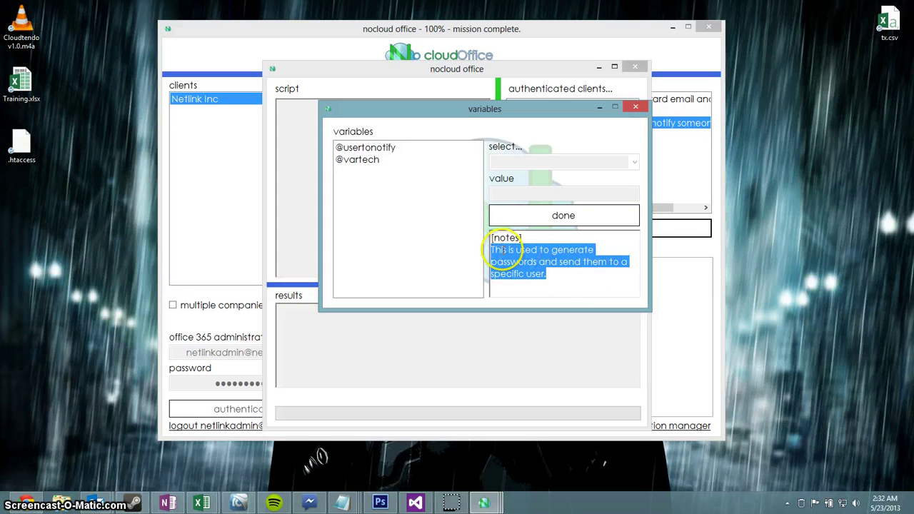
pyautogui.click(563, 280)
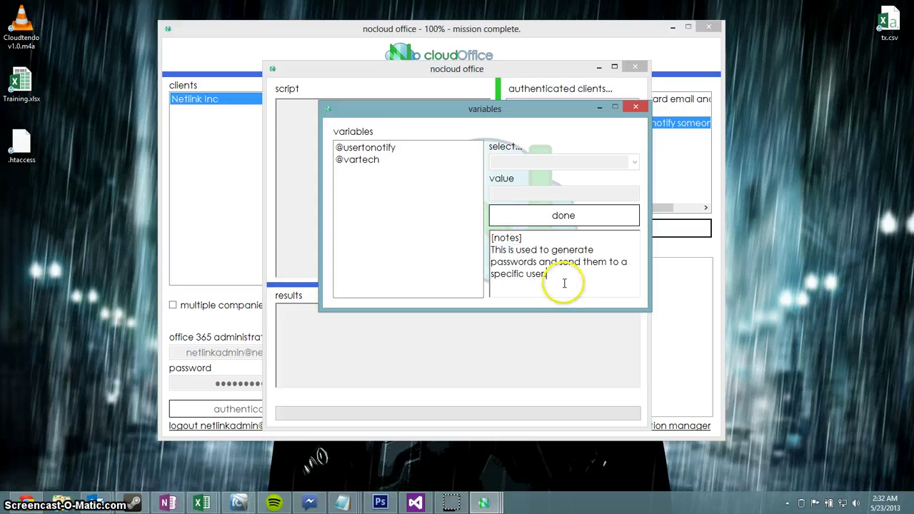
pyautogui.click(383, 147)
pyautogui.click(508, 196)
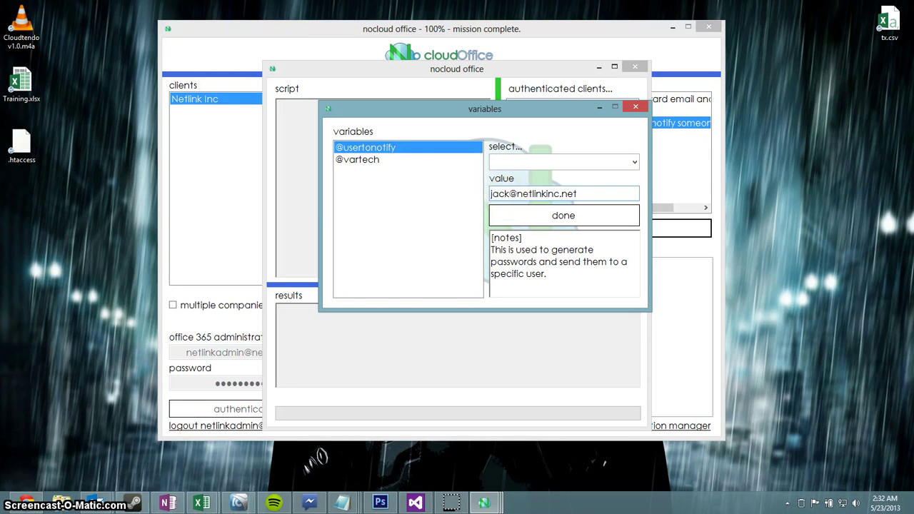
pyautogui.click(367, 162)
pyautogui.click(538, 190)
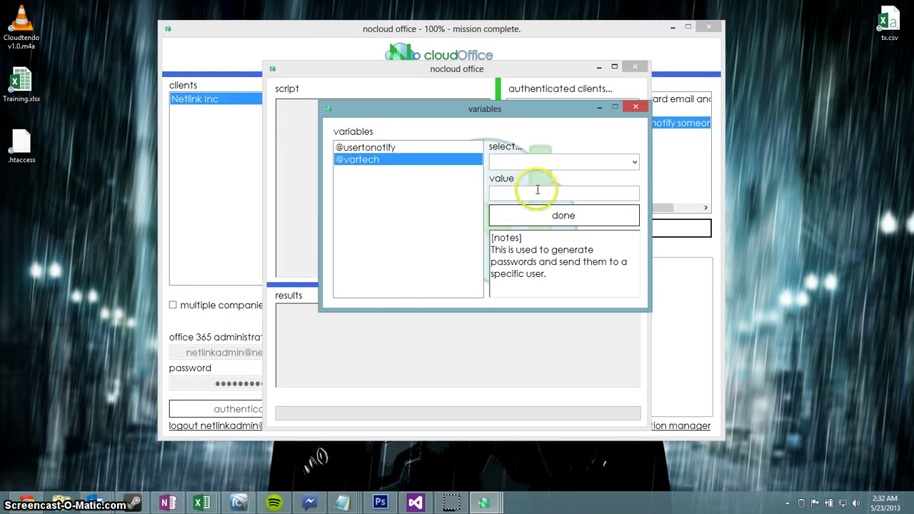
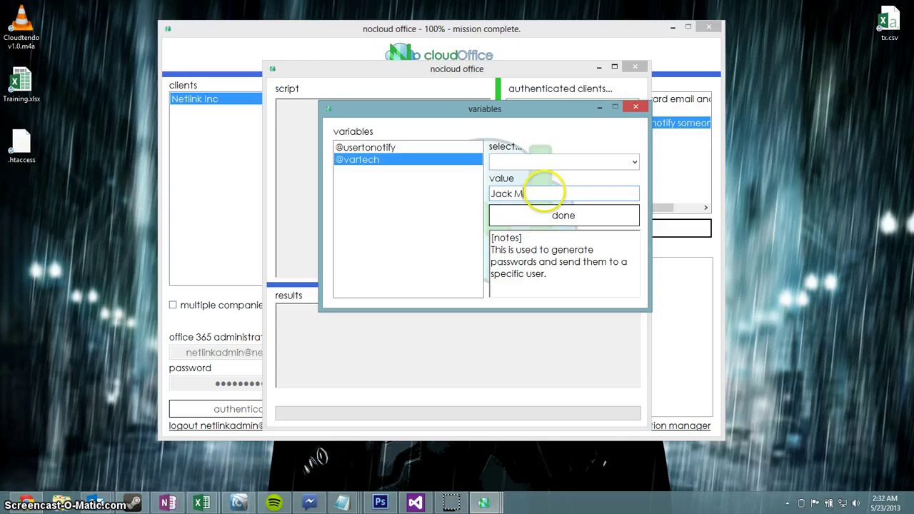
pyautogui.click(543, 214)
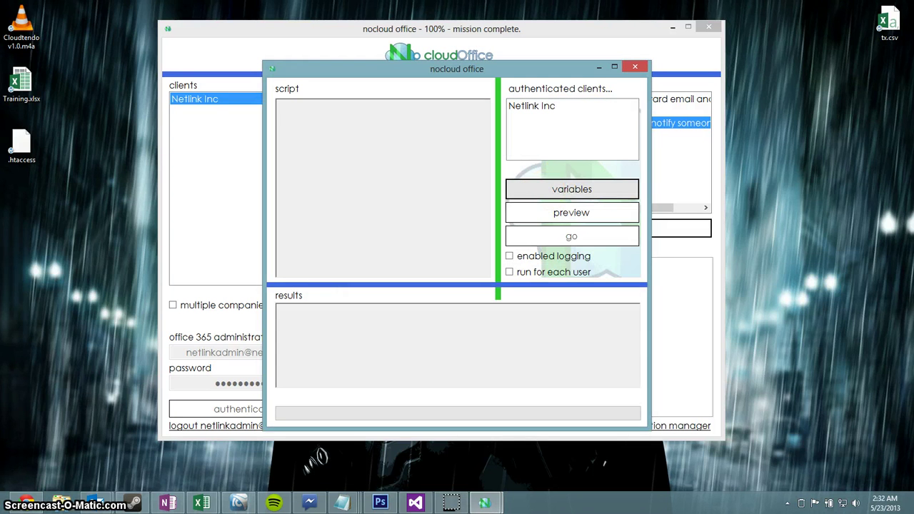
pyautogui.click(567, 193)
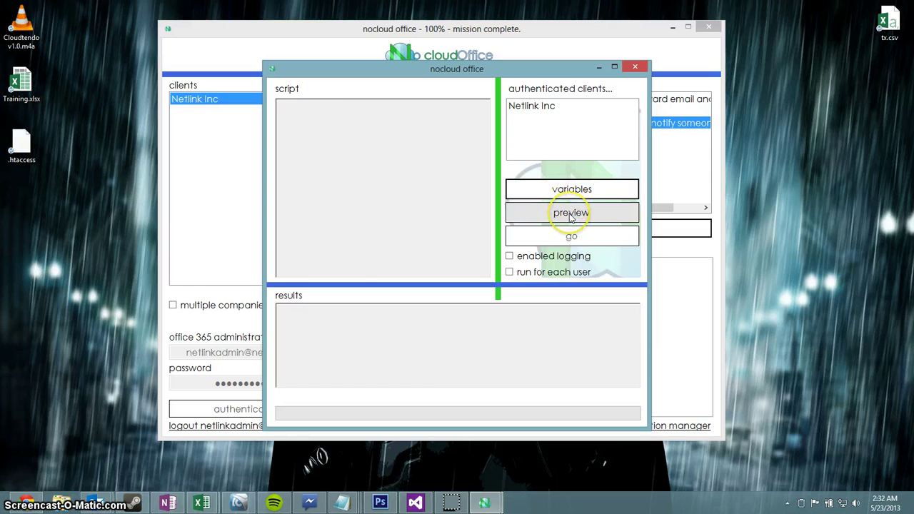
pyautogui.click(571, 214)
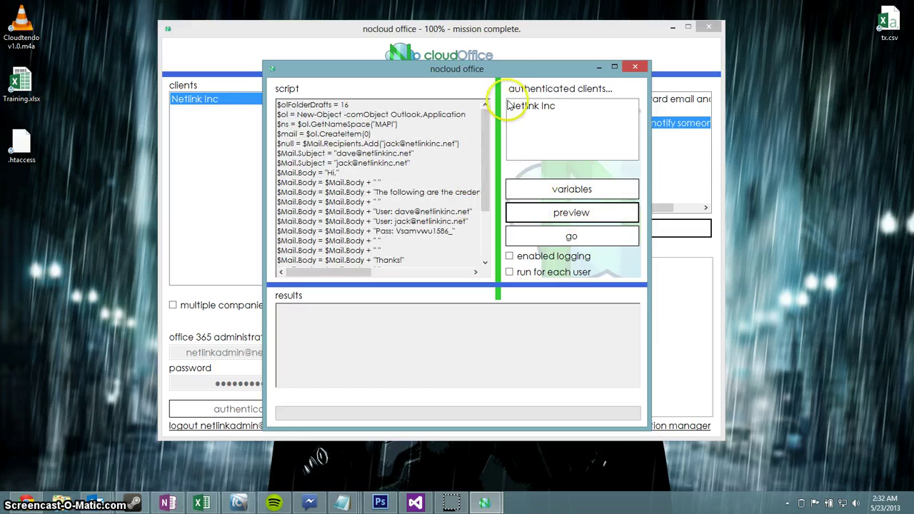
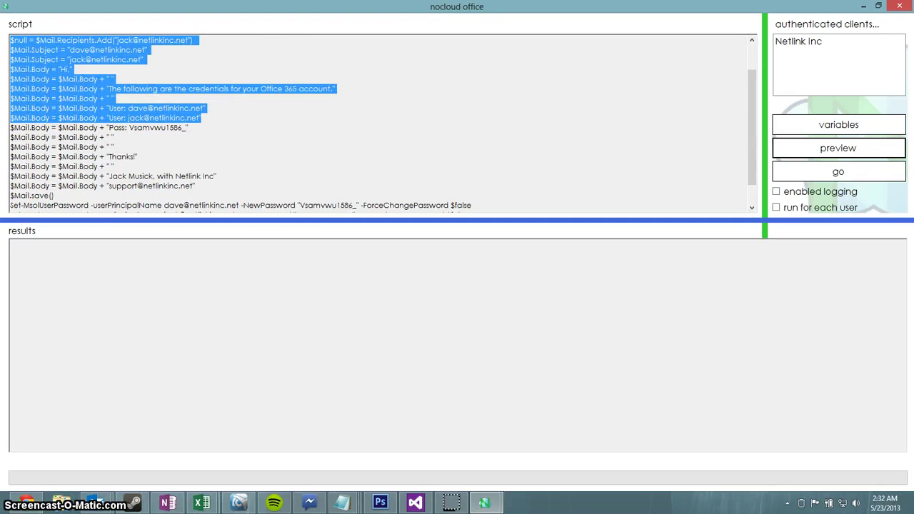
pyautogui.click(90, 83)
pyautogui.scroll(-1, 182, 116)
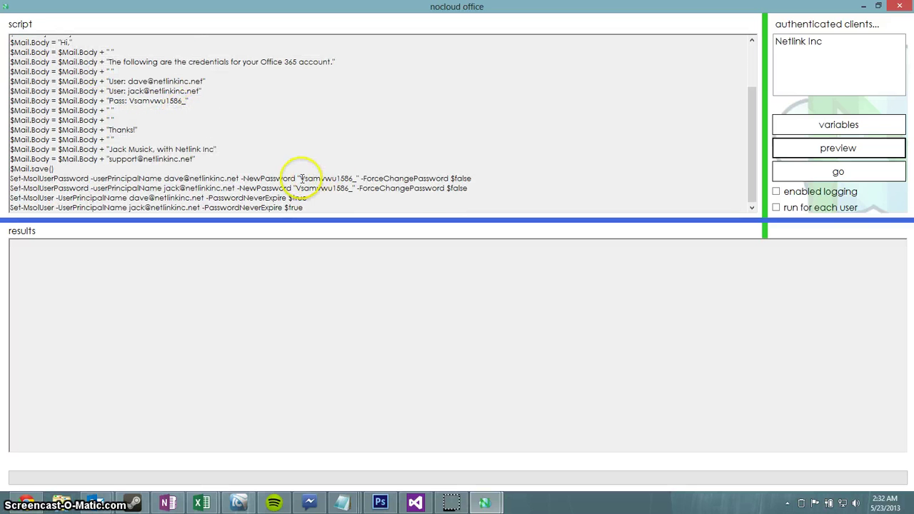
pyautogui.moveTo(299, 178); pyautogui.dragTo(402, 202)
pyautogui.click(398, 204)
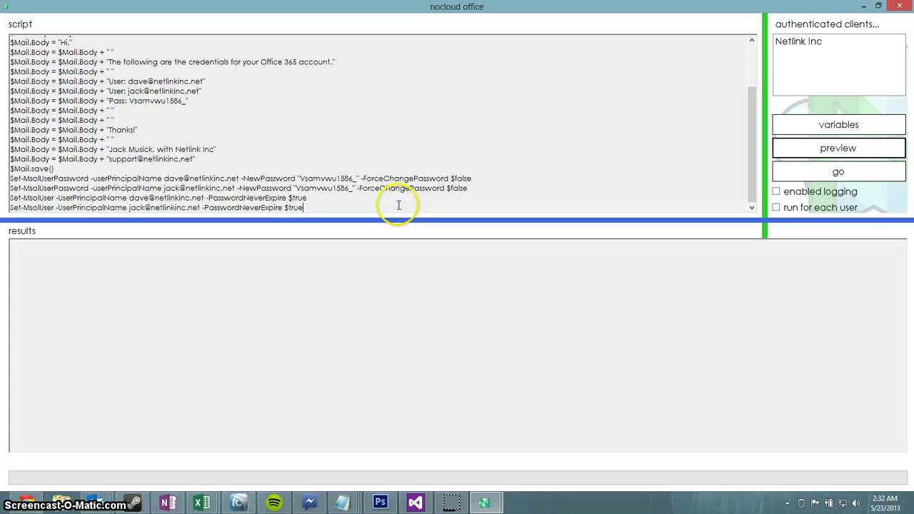
pyautogui.scroll(3, 418, 144)
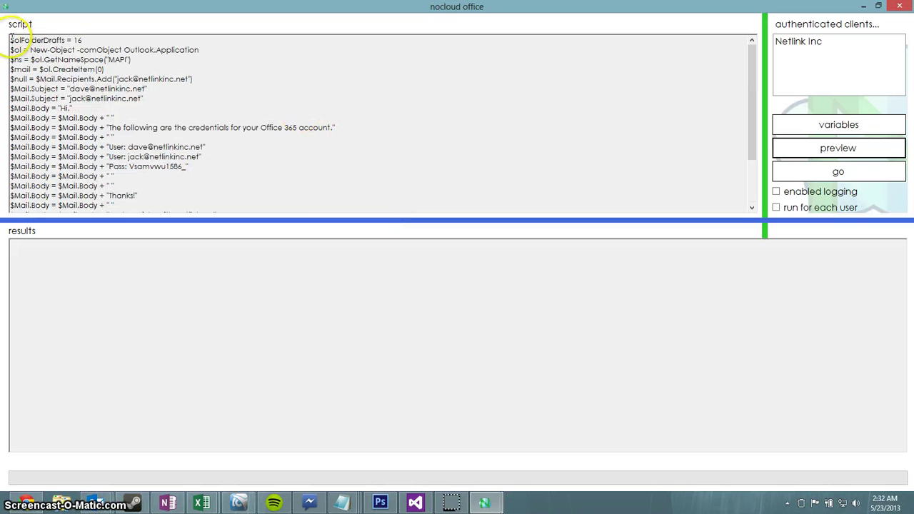
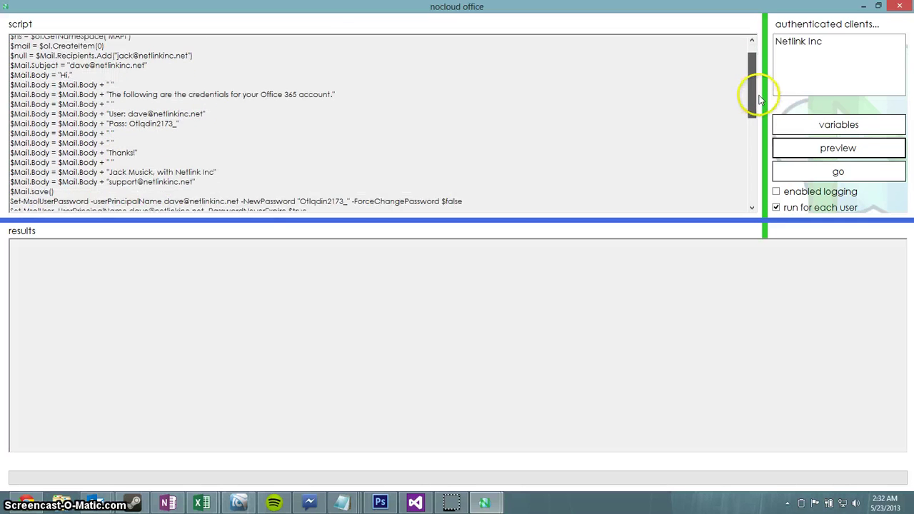
# Step: Scroll the script preview to the next user's block of credentials and password-reset commands, then back up
pyautogui.moveTo(761, 100); pyautogui.dragTo(771, 173)
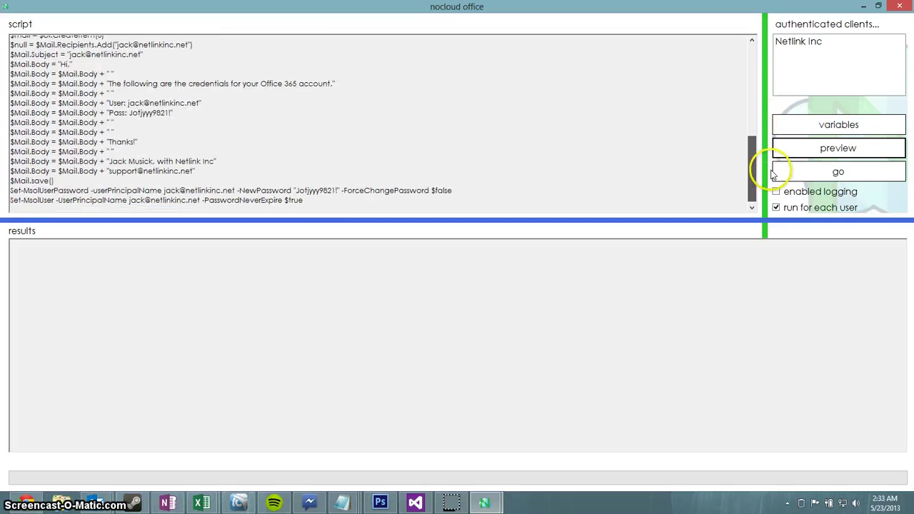
pyautogui.scroll(9, 776, 179)
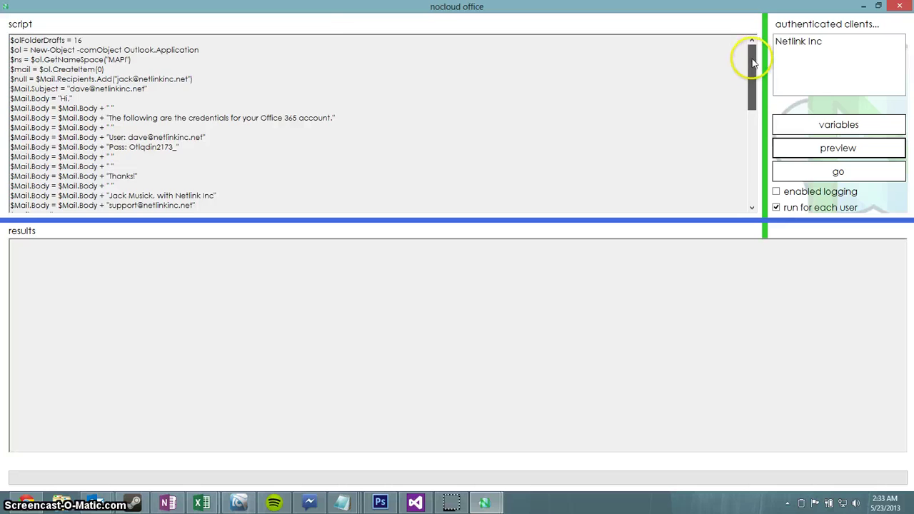
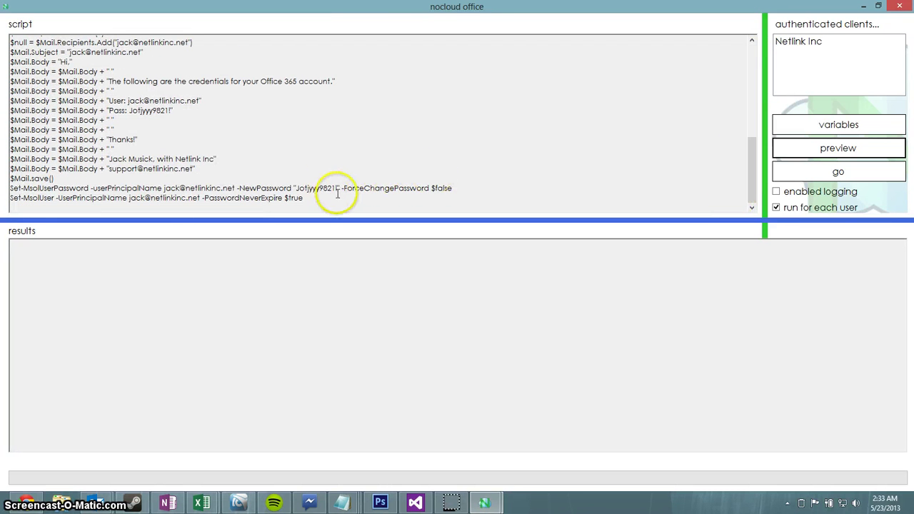
pyautogui.scroll(3, 347, 194)
pyautogui.scroll(-3, 350, 194)
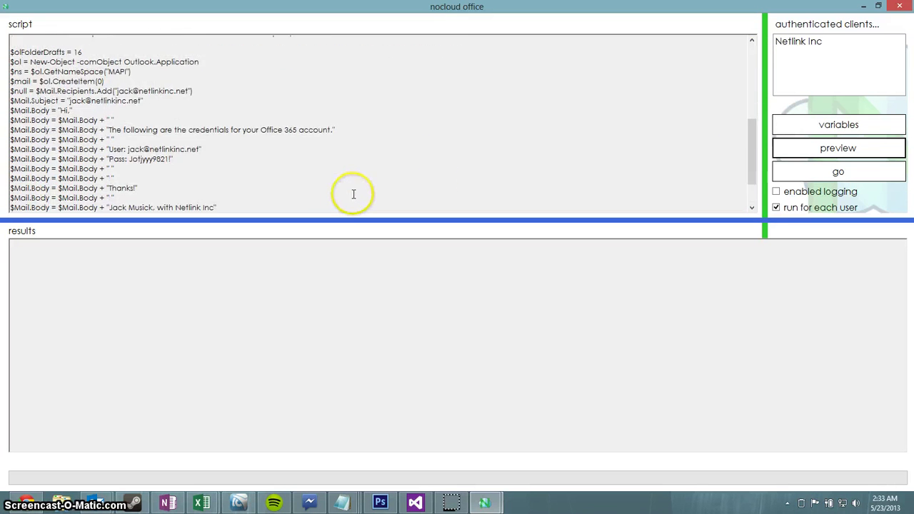
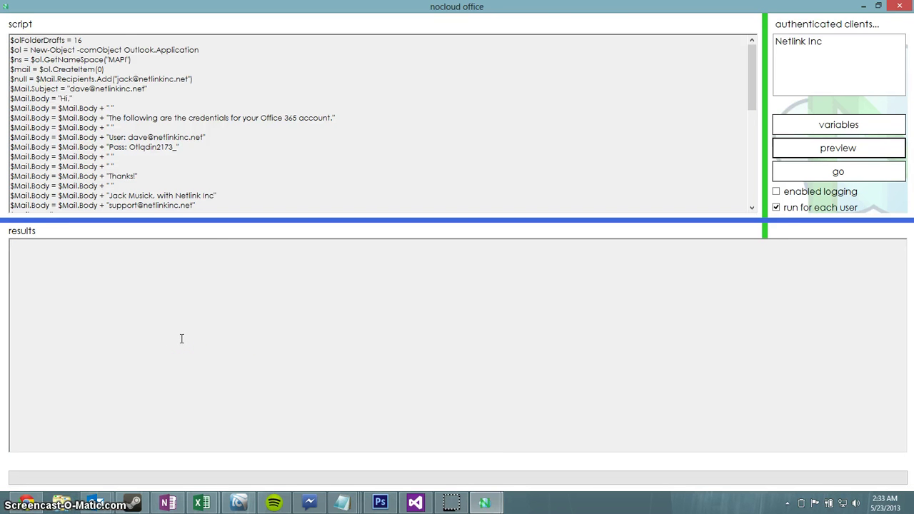
# Step: Restore the maximized script window to a smaller size so the main window shows behind it
pyautogui.click(194, 331)
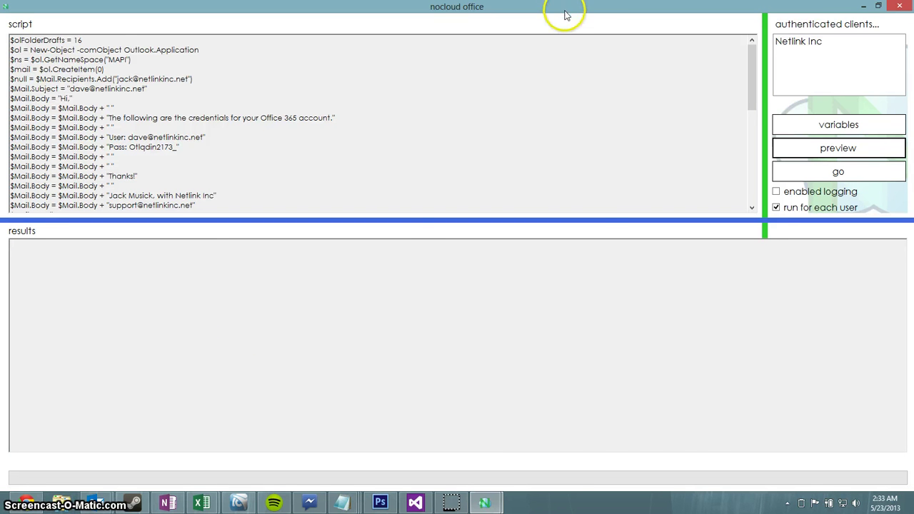
pyautogui.moveTo(564, 14); pyautogui.dragTo(298, 89)
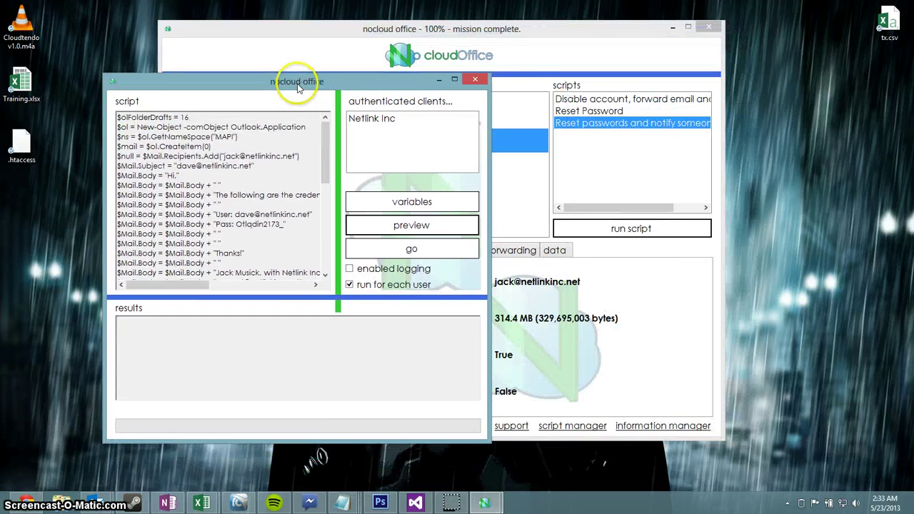
# Step: Run the 'Disable account, forward email' script and open its variables list
pyautogui.click(476, 79)
pyautogui.click(636, 99)
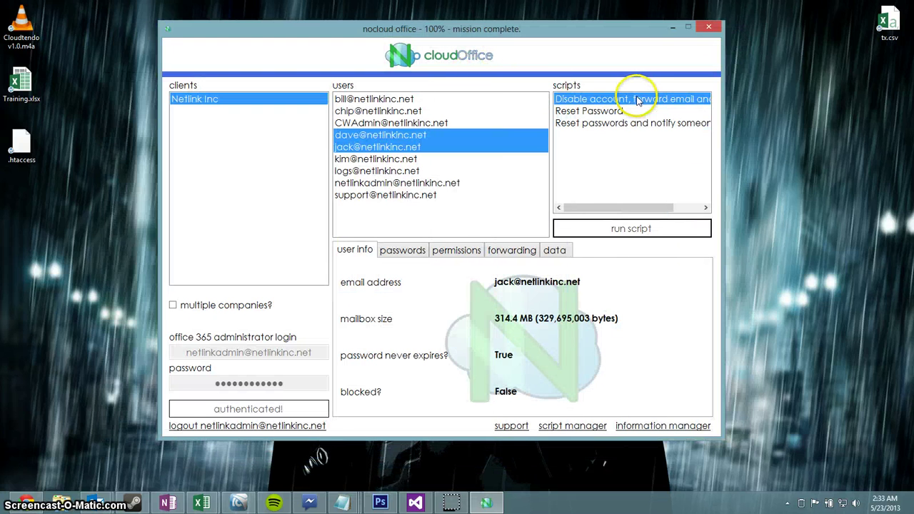
pyautogui.click(664, 229)
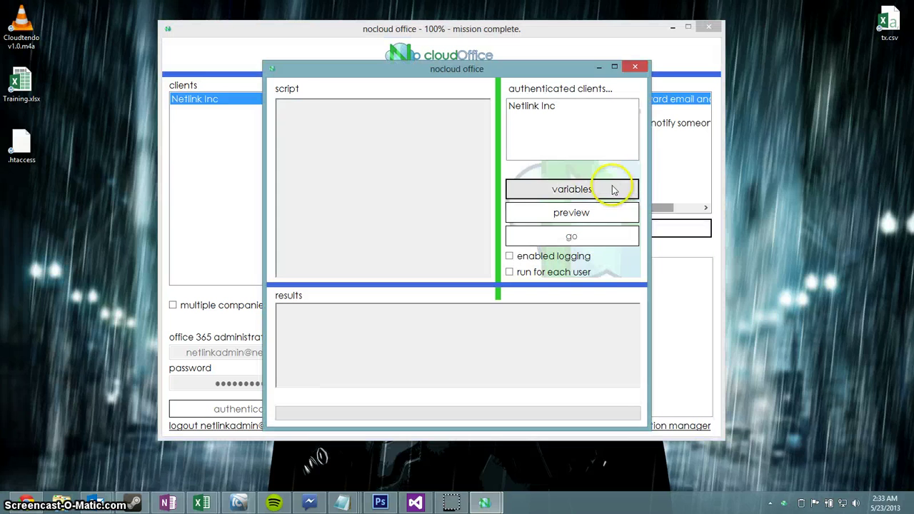
pyautogui.click(613, 188)
pyautogui.moveTo(444, 162); pyautogui.dragTo(745, 24)
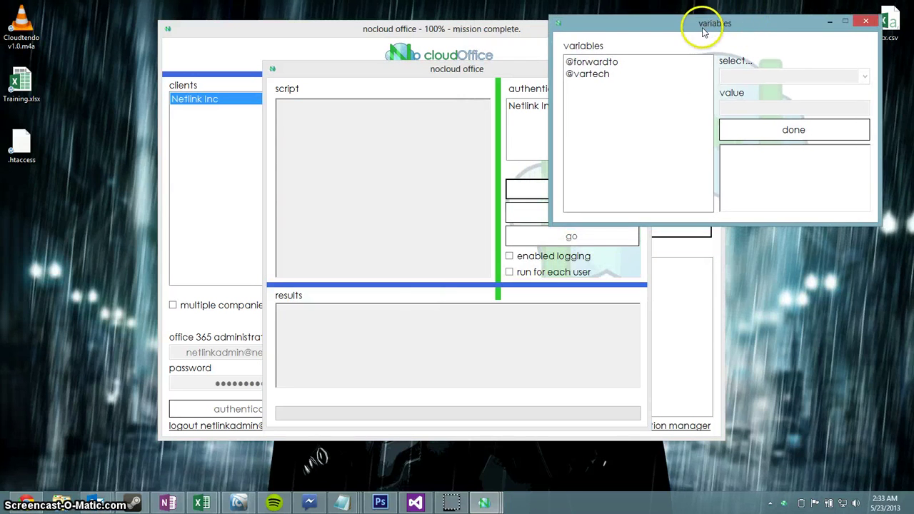
# Step: Rearrange the script, variables and main windows to reveal the main window
pyautogui.moveTo(521, 71); pyautogui.dragTo(291, 38)
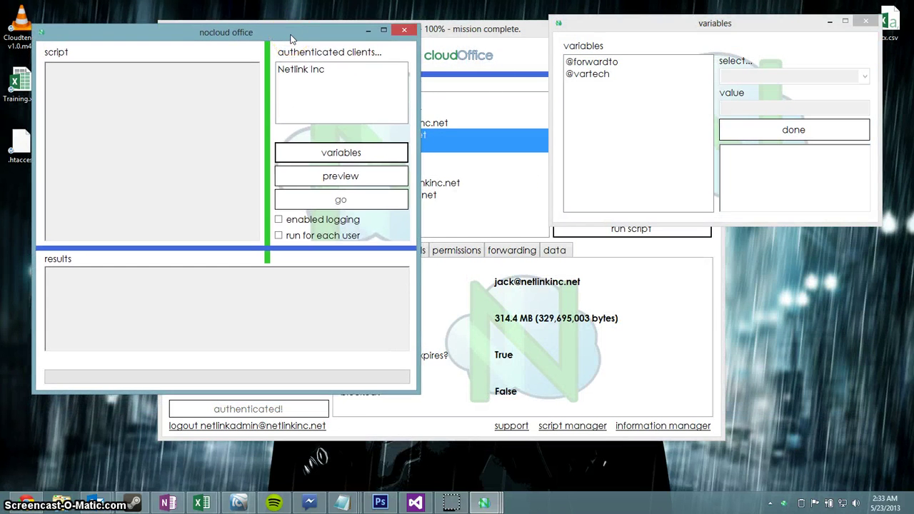
pyautogui.click(292, 39)
pyautogui.moveTo(699, 23); pyautogui.dragTo(711, 27)
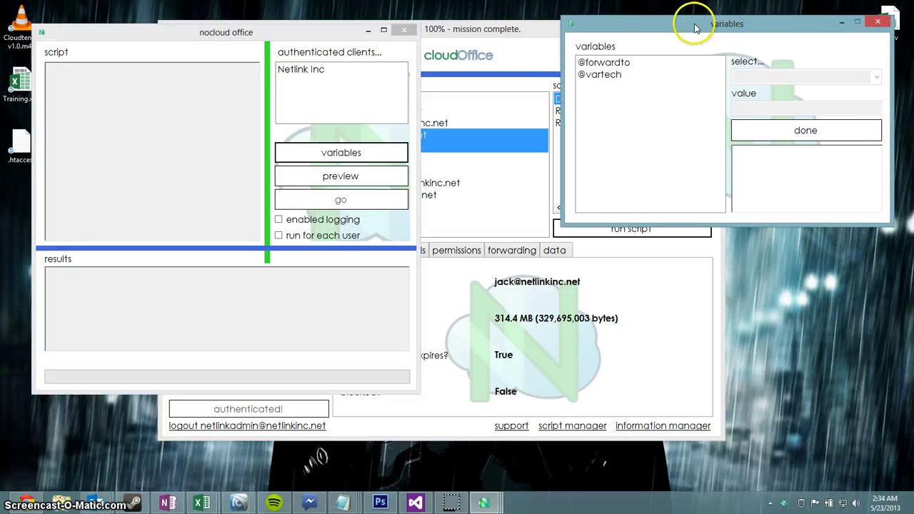
pyautogui.moveTo(285, 35); pyautogui.dragTo(276, 21)
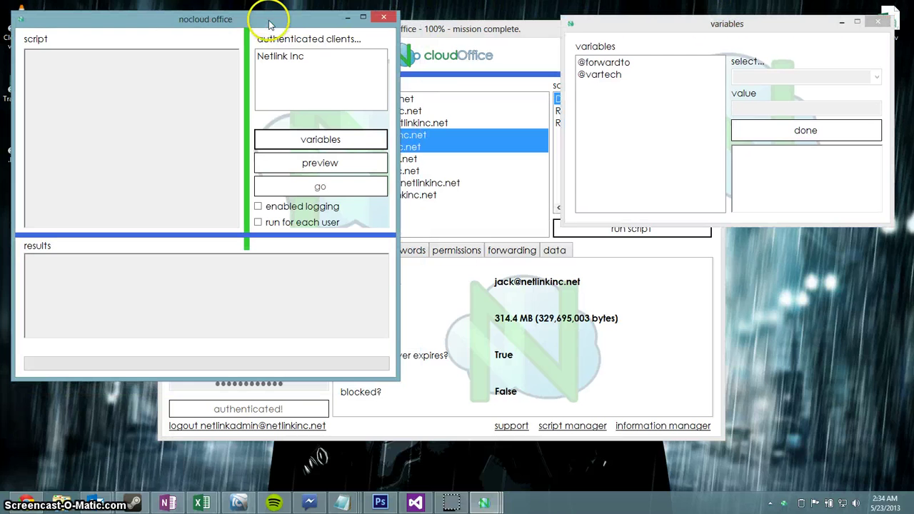
pyautogui.click(510, 31)
pyautogui.moveTo(511, 32); pyautogui.dragTo(514, 44)
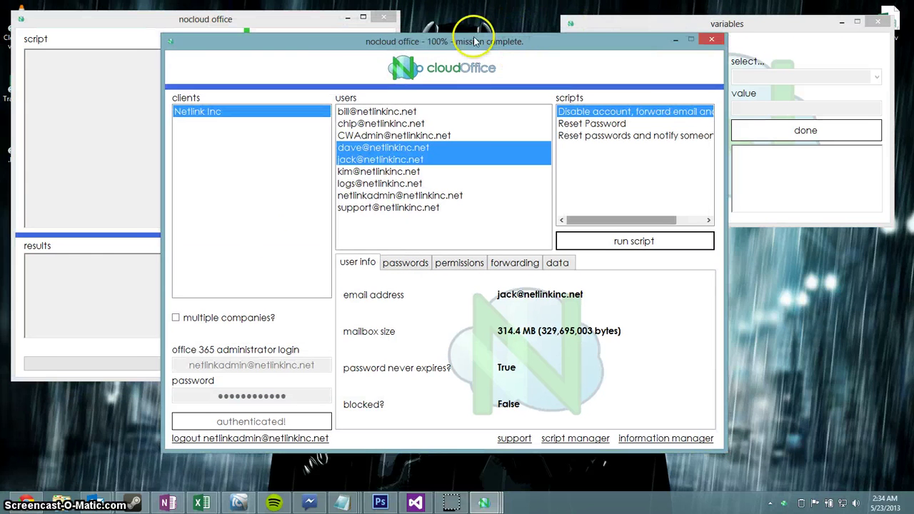
pyautogui.moveTo(221, 17); pyautogui.dragTo(312, 40)
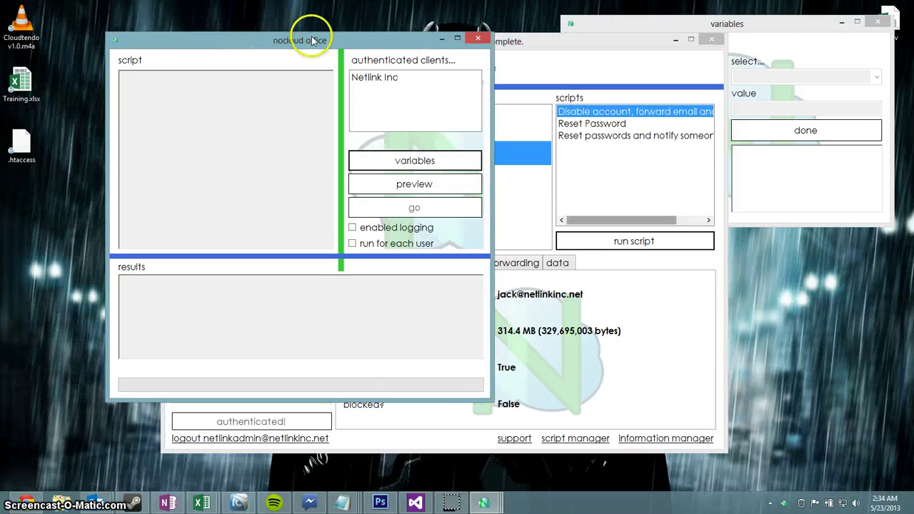
# Step: Close the script and variables windows, leaving only the main window
pyautogui.click(493, 41)
pyautogui.click(849, 30)
pyautogui.click(880, 24)
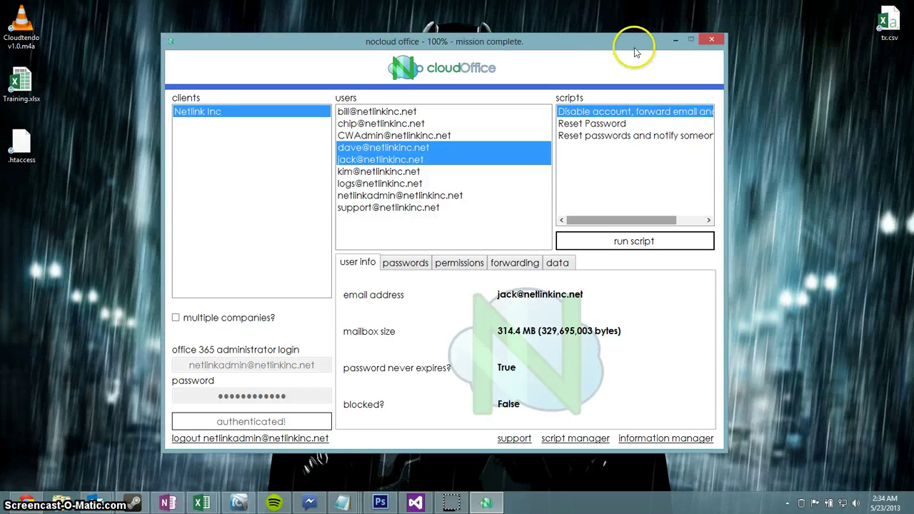
pyautogui.moveTo(715, 40); pyautogui.dragTo(597, 46)
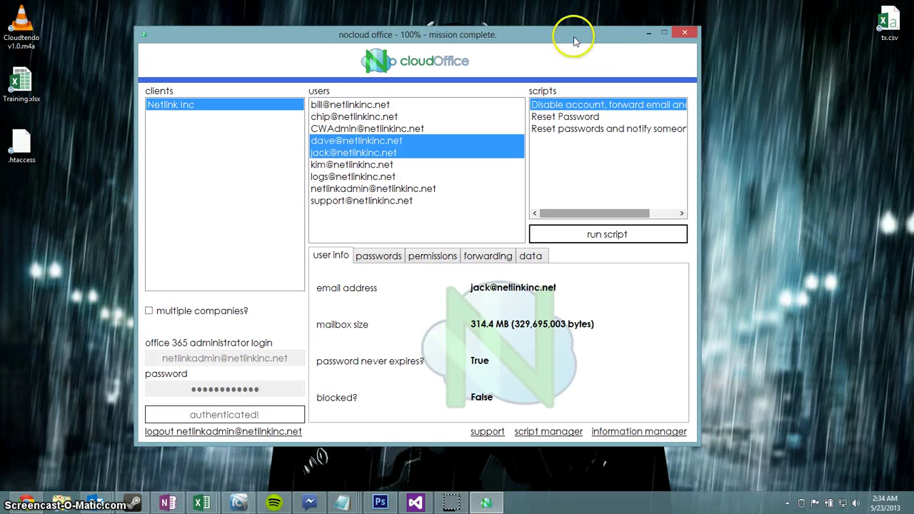
# Step: Show the passwords tab for the two selected users and keep 'password expires' selected
pyautogui.click(377, 258)
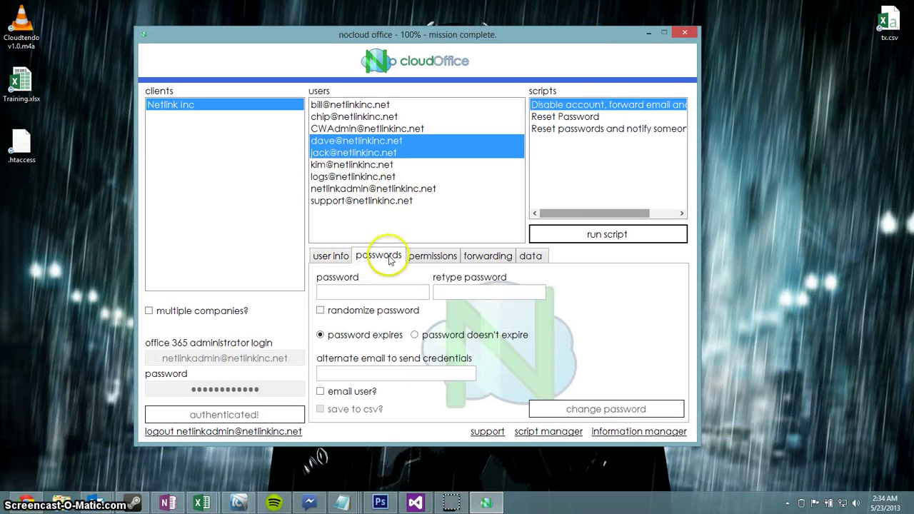
pyautogui.click(331, 292)
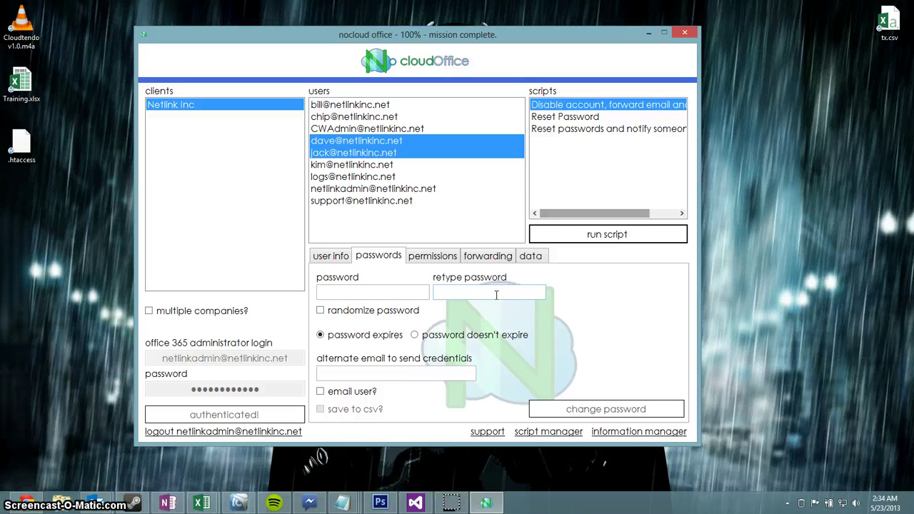
pyautogui.click(431, 335)
pyautogui.click(380, 337)
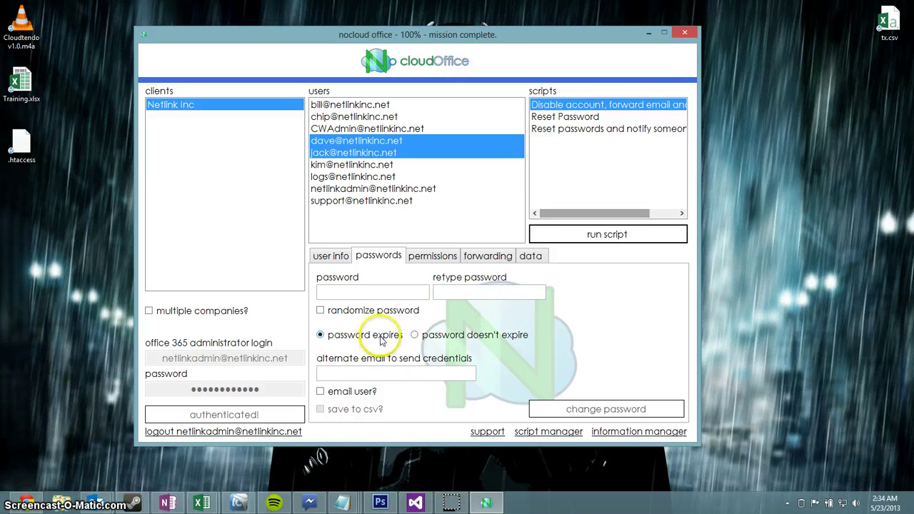
pyautogui.click(359, 373)
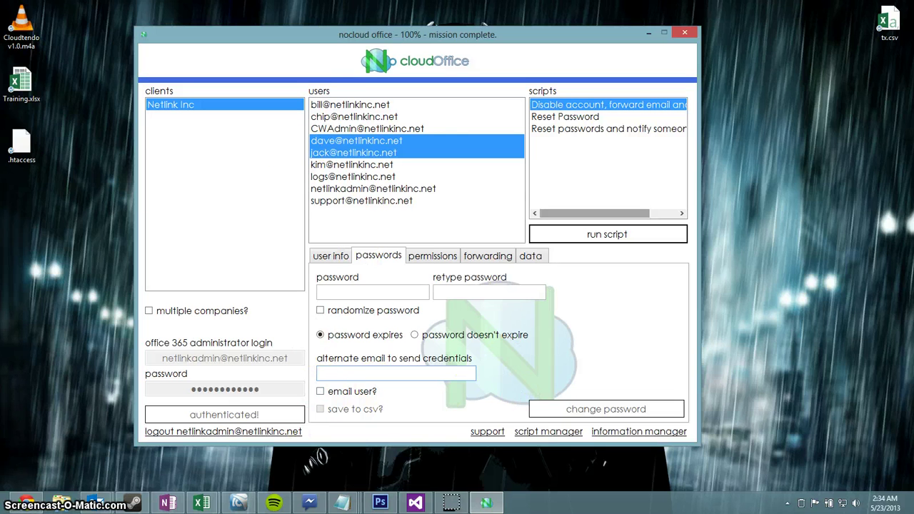
# Step: On the permissions tab, add one user to the give-permissions-to list and select another user
pyautogui.click(433, 256)
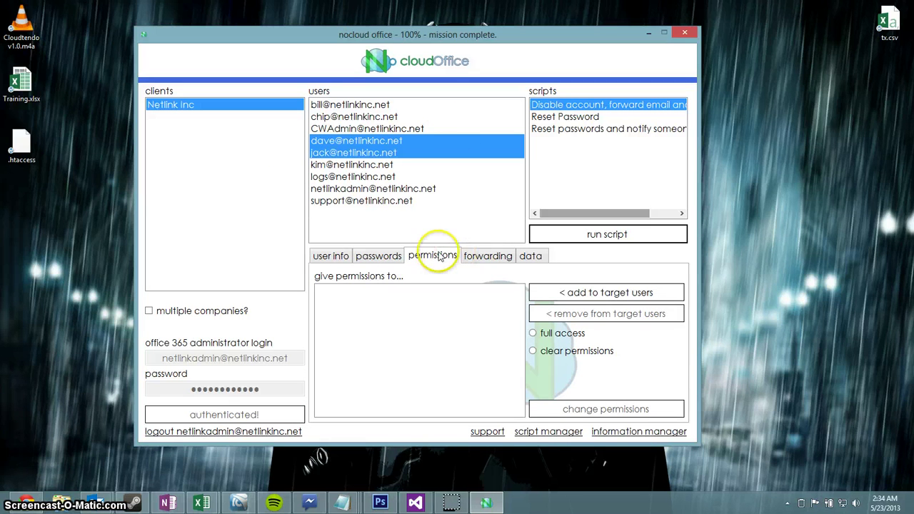
pyautogui.click(392, 143)
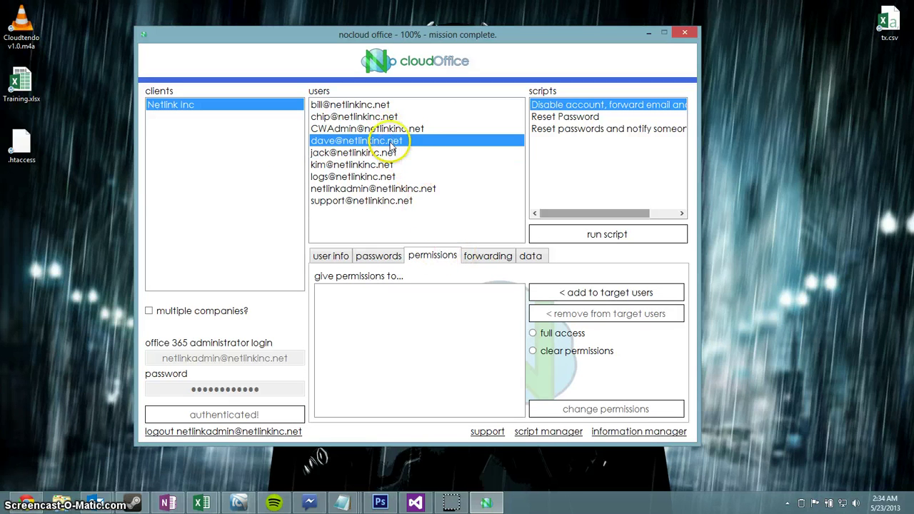
pyautogui.click(572, 295)
pyautogui.click(403, 291)
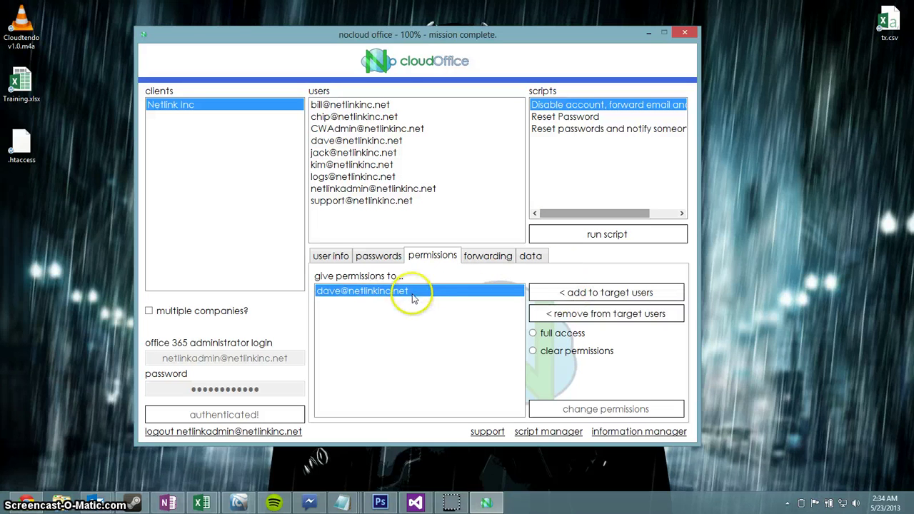
pyautogui.click(384, 152)
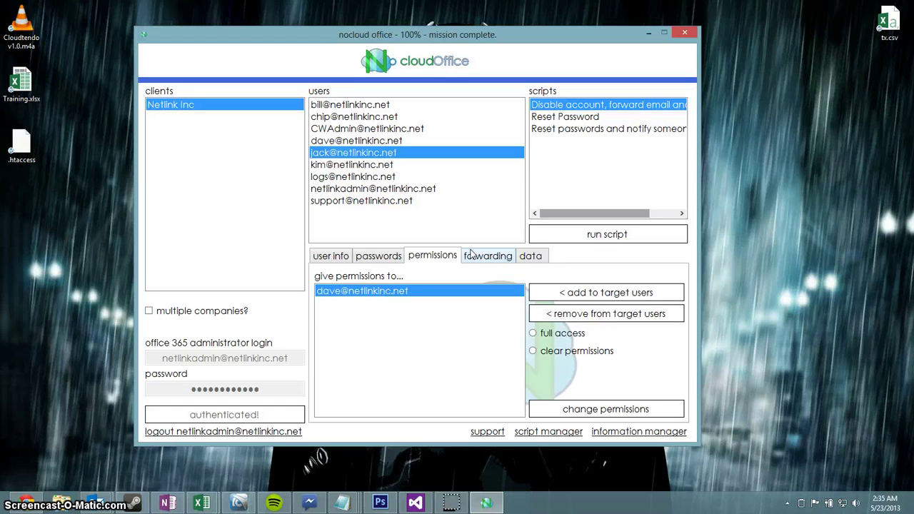
pyautogui.click(475, 256)
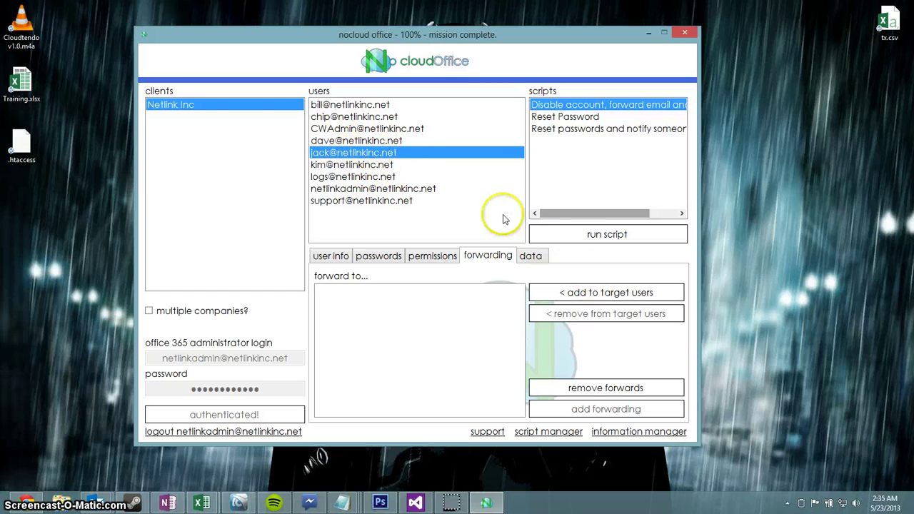
# Step: Add the selected user to the forward-to list, then view the 'Coming soon!' data tab
pyautogui.click(585, 295)
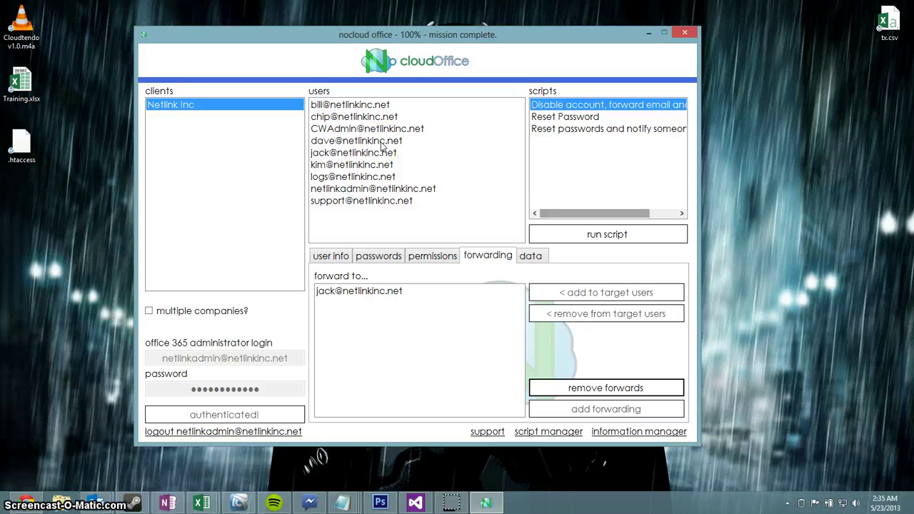
pyautogui.click(384, 142)
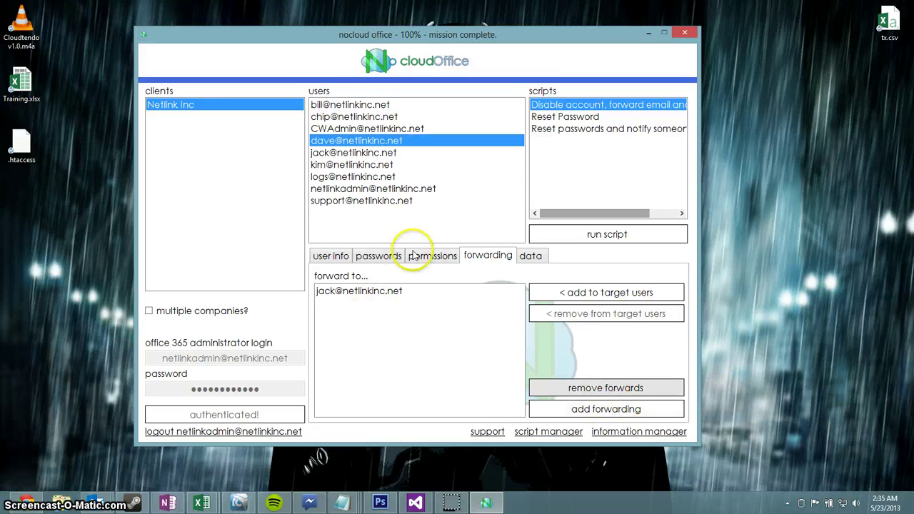
pyautogui.click(531, 255)
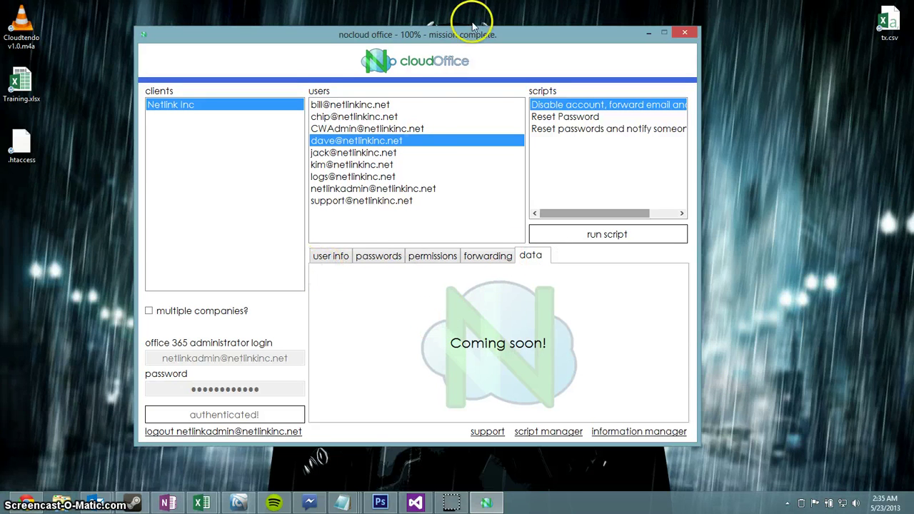
# Step: Open the help and support window from the main window and move it top-left
pyautogui.moveTo(443, 45); pyautogui.dragTo(479, 41)
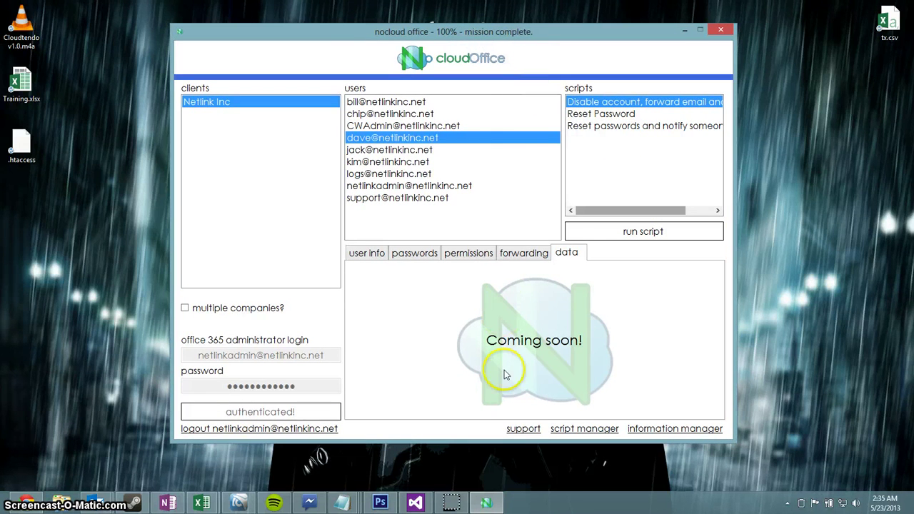
pyautogui.click(524, 429)
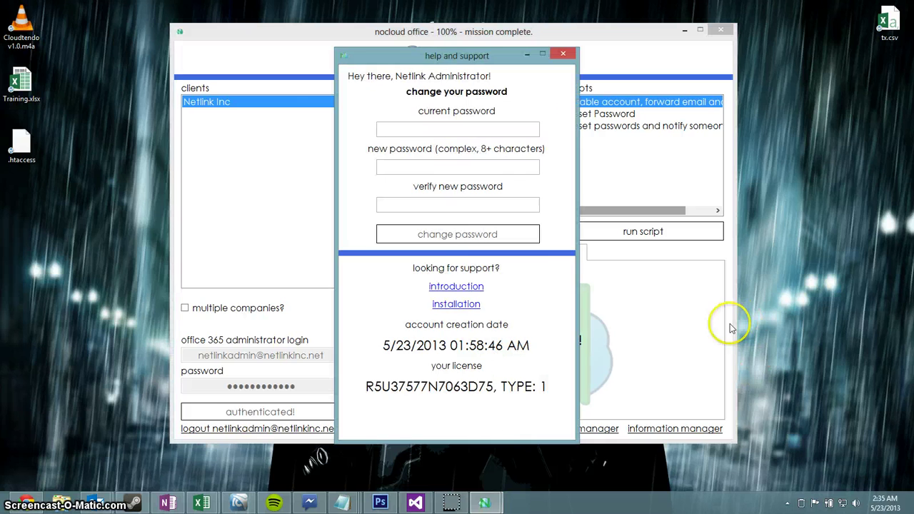
pyautogui.moveTo(493, 55); pyautogui.dragTo(164, 25)
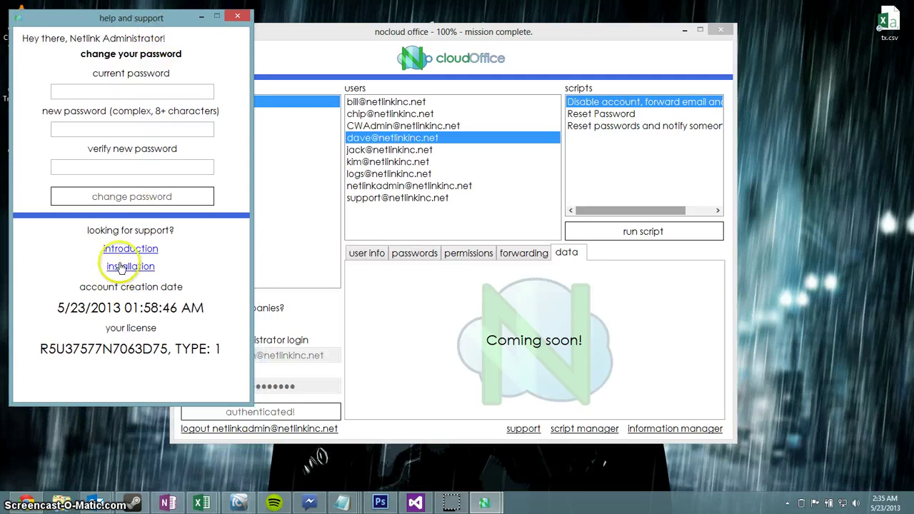